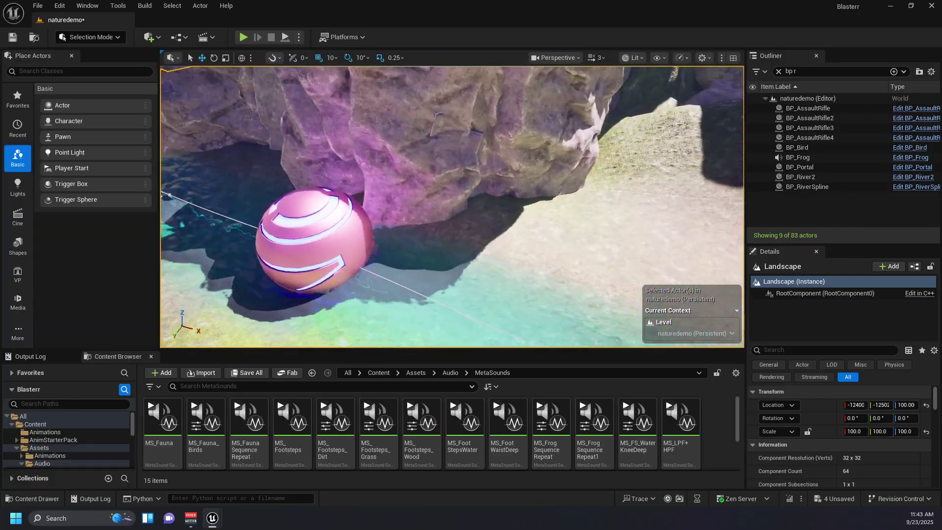
Step: Select the BP_RiverSpline actor and inspect its spline points along the river from the waterfall past the floating sphere
{"action": "left_click", "coordinate": [452, 232]}
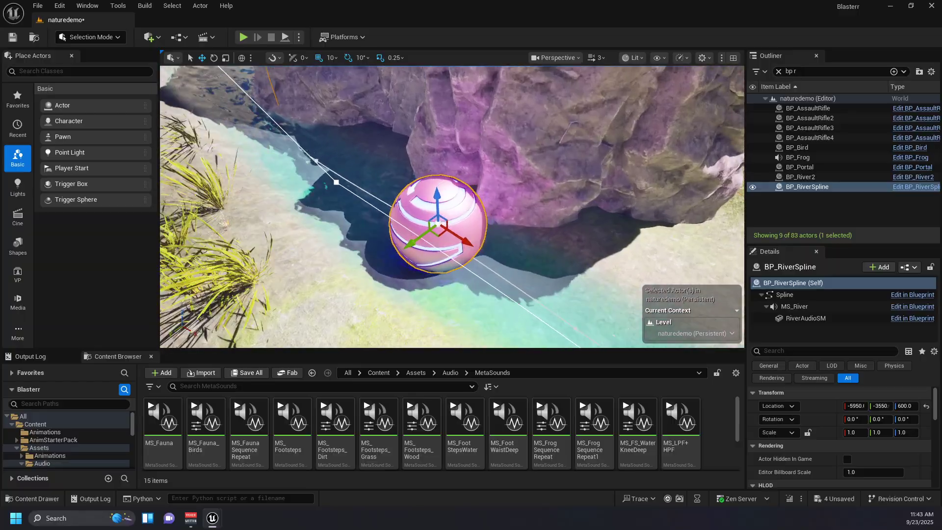
{"action": "key", "text": "f"}
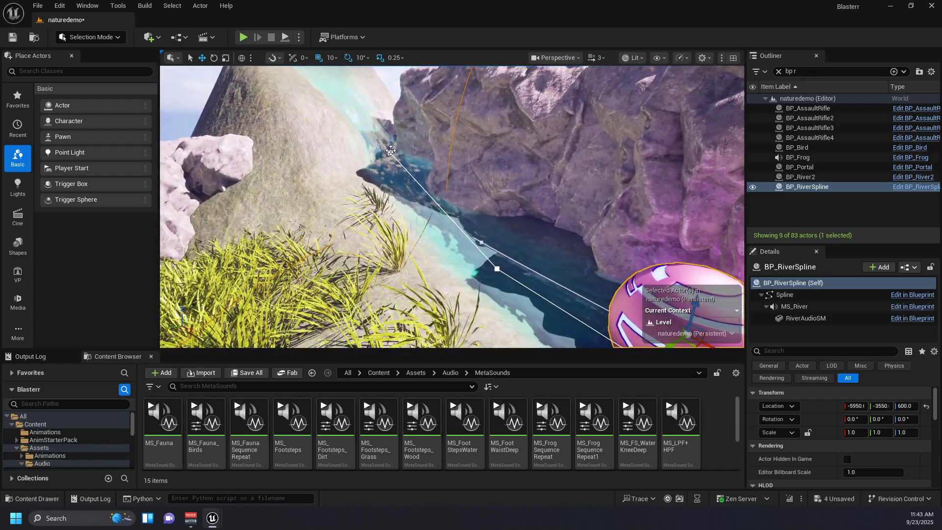
{"action": "left_click", "coordinate": [391, 150]}
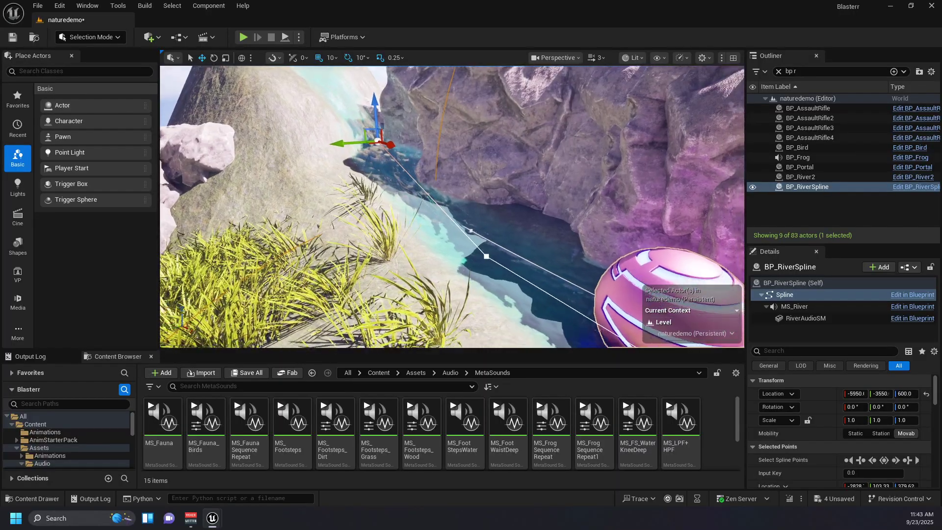
{"action": "left_click", "coordinate": [488, 258]}
{"action": "left_click", "coordinate": [380, 141]}
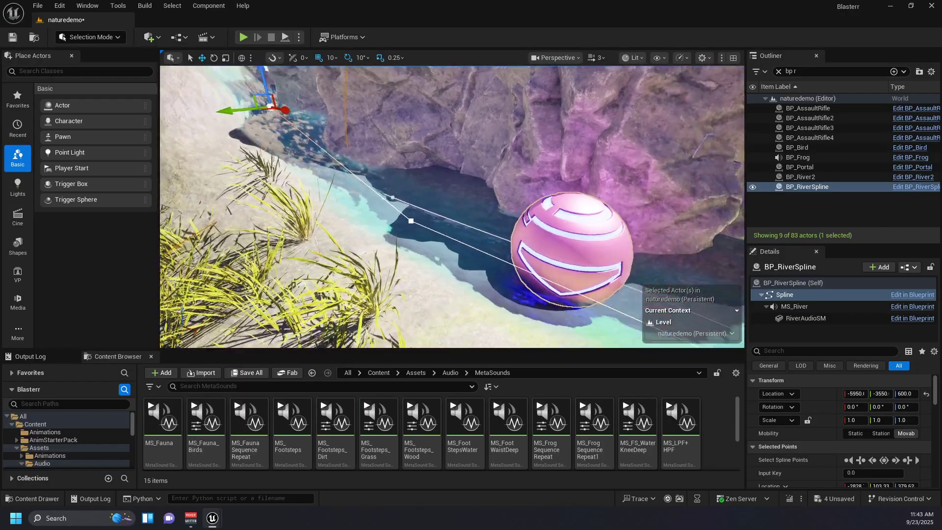
{"action": "left_click", "coordinate": [399, 217]}
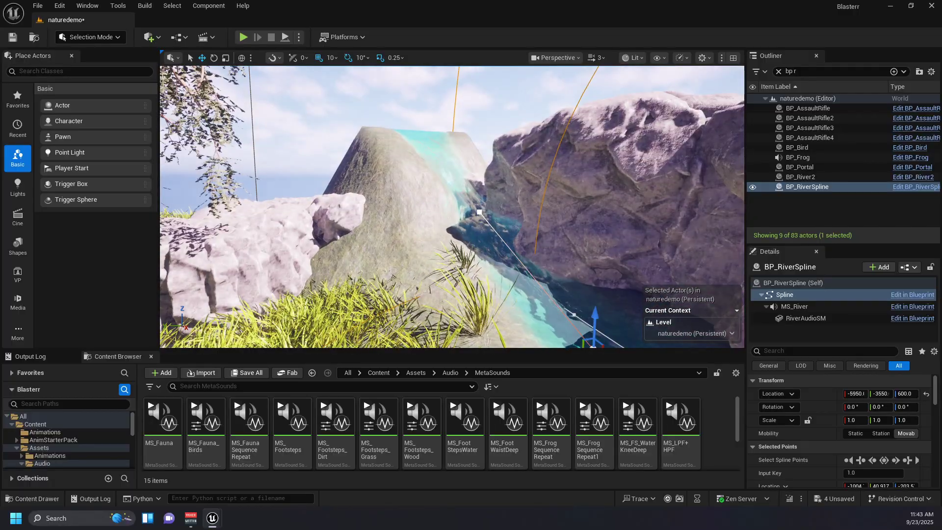
{"action": "left_click", "coordinate": [598, 229]}
{"action": "right_click_drag", "start_coordinate": [598, 230], "coordinate": [532, 232]}
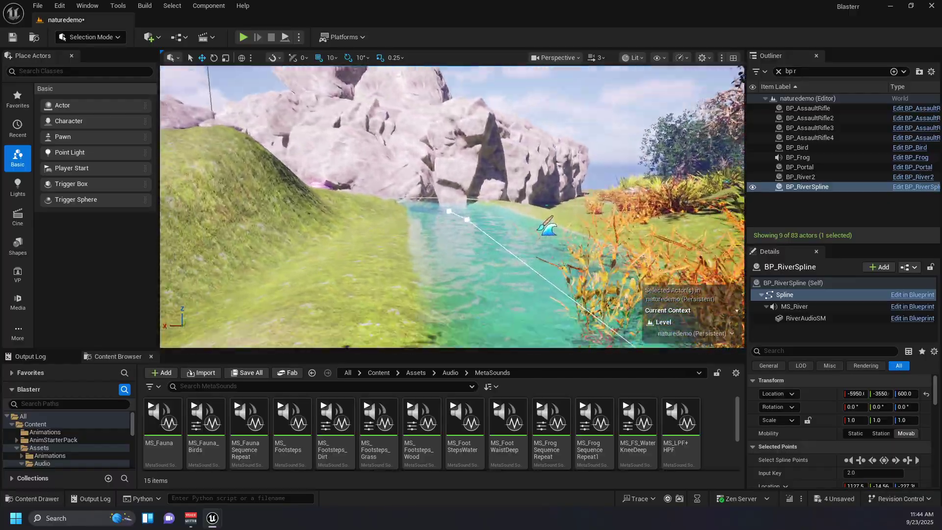
{"action": "key", "text": "f"}
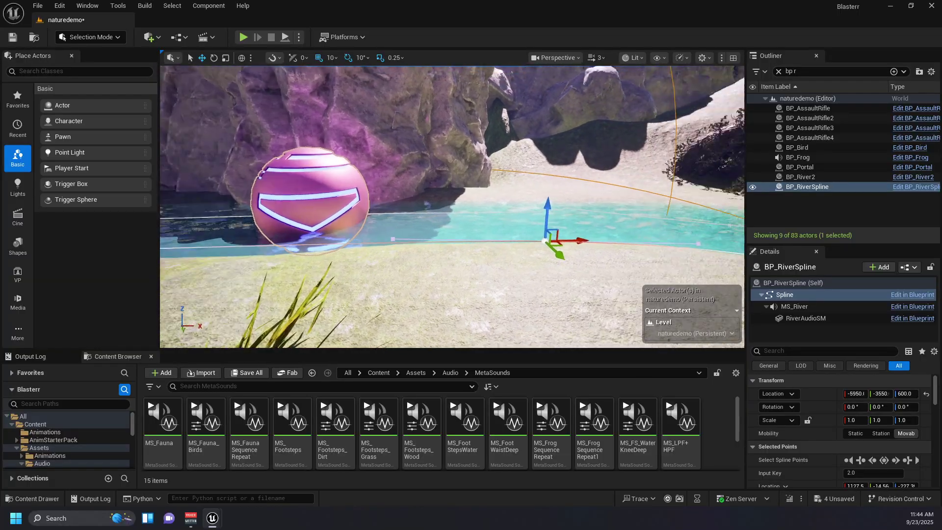
{"action": "right_click_drag", "start_coordinate": [452, 206], "coordinate": [460, 205]}
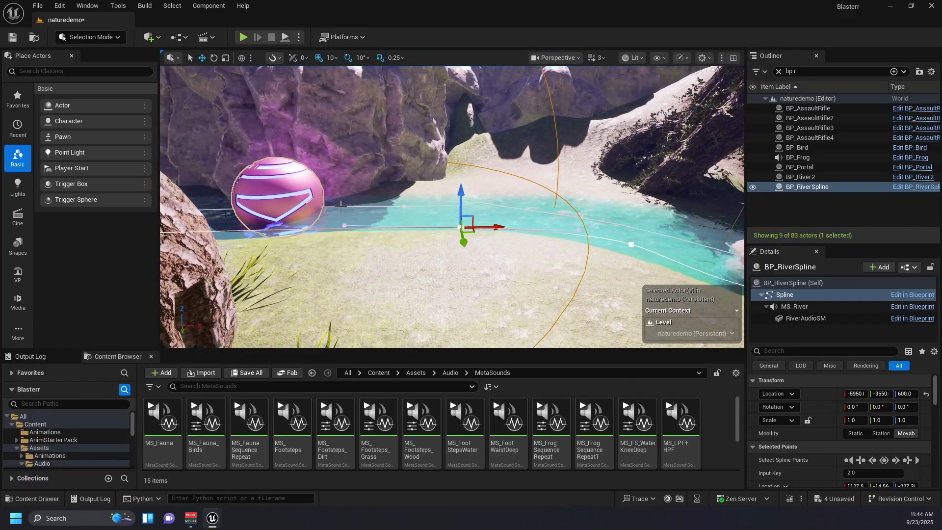
{"action": "mouse_move", "coordinate": [695, 263]}
{"action": "right_mouse_down"}
{"action": "mouse_move", "coordinate": [727, 269]}
{"action": "mouse_move", "coordinate": [708, 262]}
{"action": "right_mouse_up"}
{"action": "key", "text": "w"}
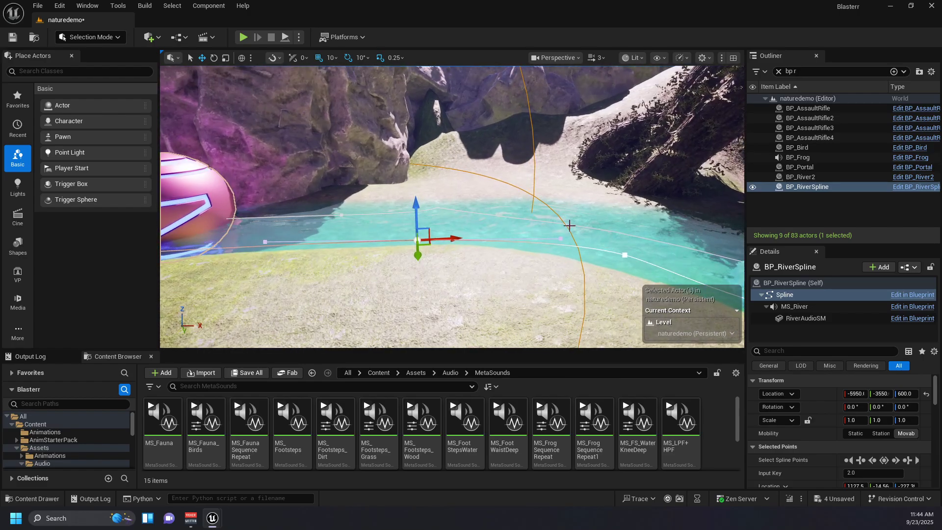
{"action": "right_click_drag", "start_coordinate": [567, 225], "coordinate": [475, 316]}
Step: Play the level from the ground beside the tree and run the character to the river, jumping over the water
{"action": "right_click", "coordinate": [479, 314]}
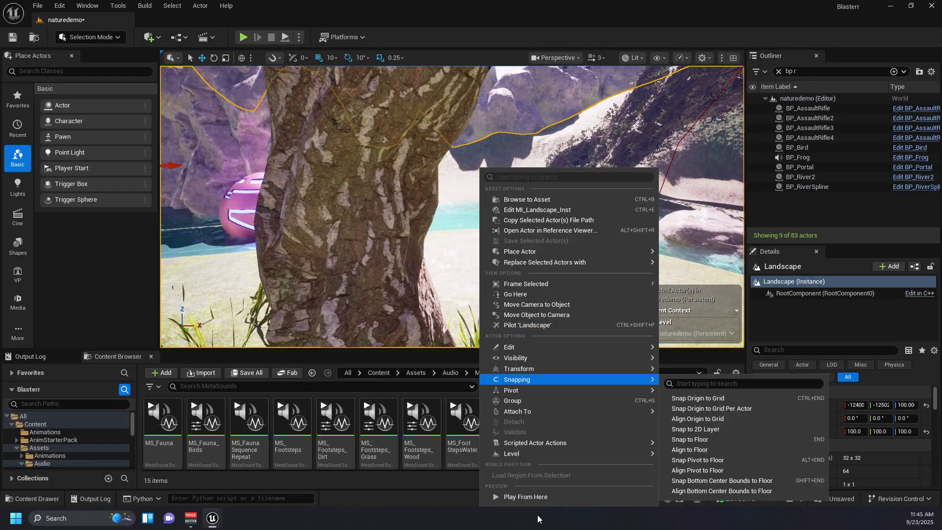
{"action": "left_click", "coordinate": [548, 493]}
{"action": "key", "text": "alt+p"}
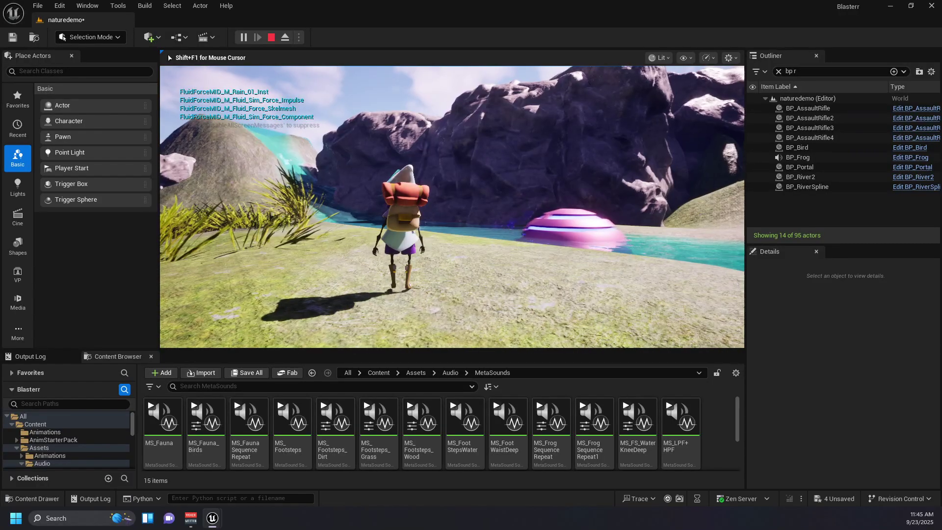
{"action": "key", "text": "w"}
{"action": "key", "text": "a"}
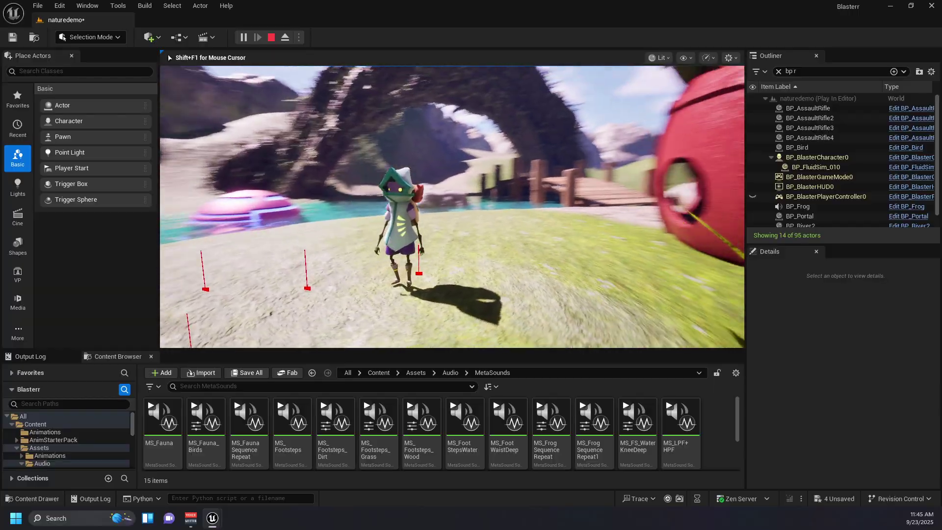
{"action": "key", "text": "w"}
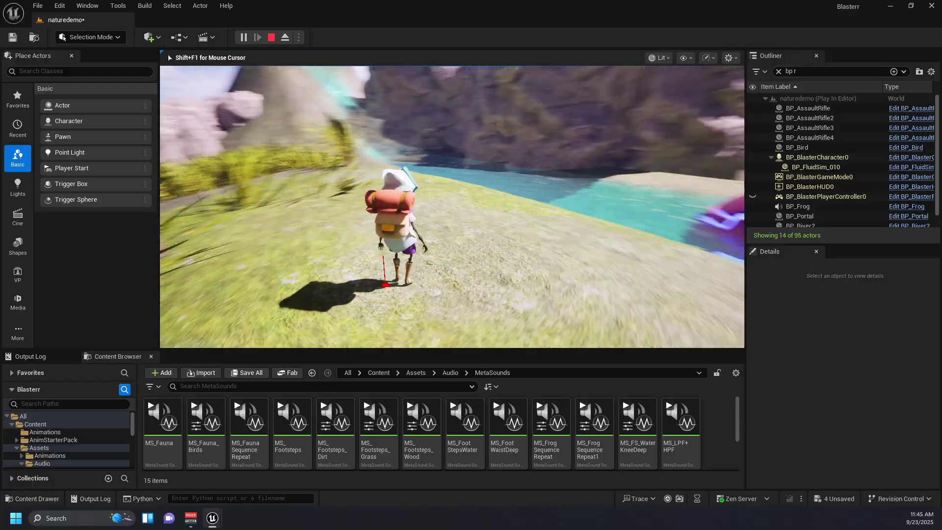
{"action": "key", "text": "s"}
{"action": "key", "text": "w"}
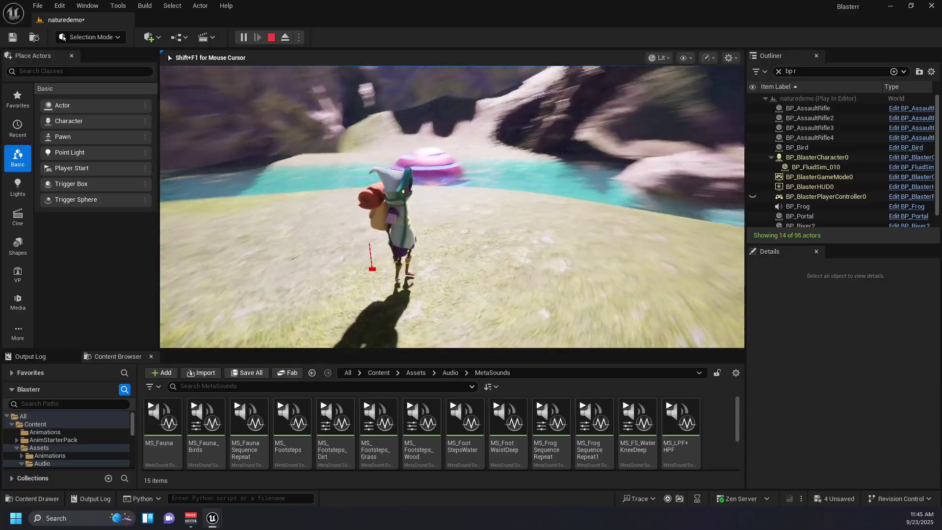
{"action": "key", "text": "space"}
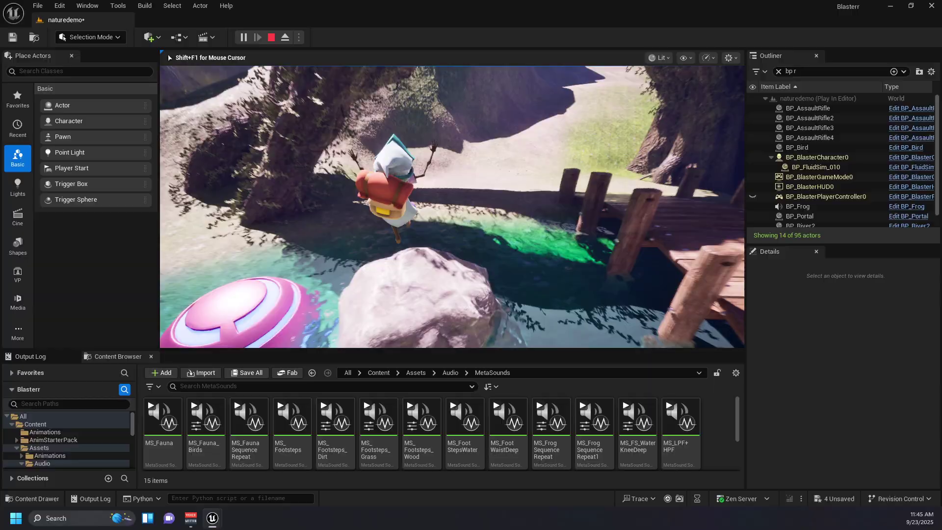
{"action": "key", "text": "w"}
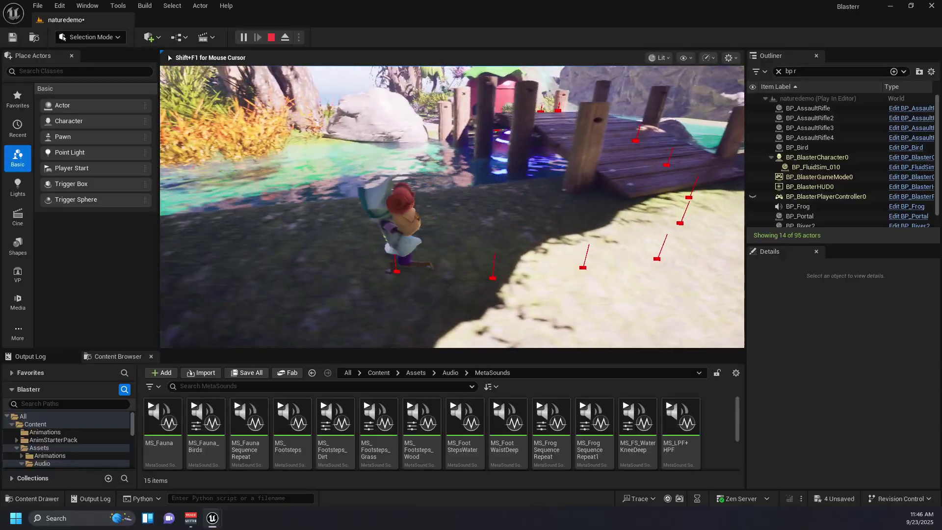
Step: Run the character along the grassy riverbank to test how the river sound follows, and end the play session
{"action": "key", "text": "w"}
{"action": "key", "text": "w"}
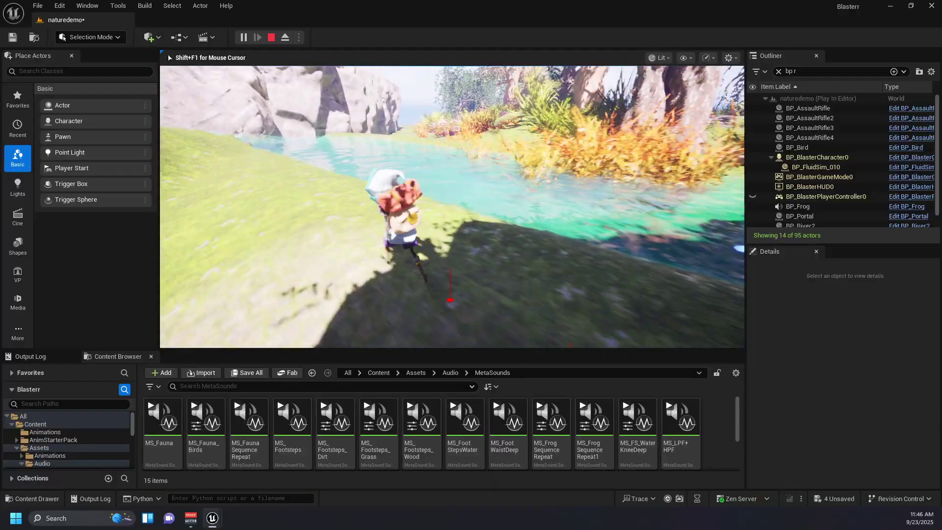
{"action": "key", "text": "w"}
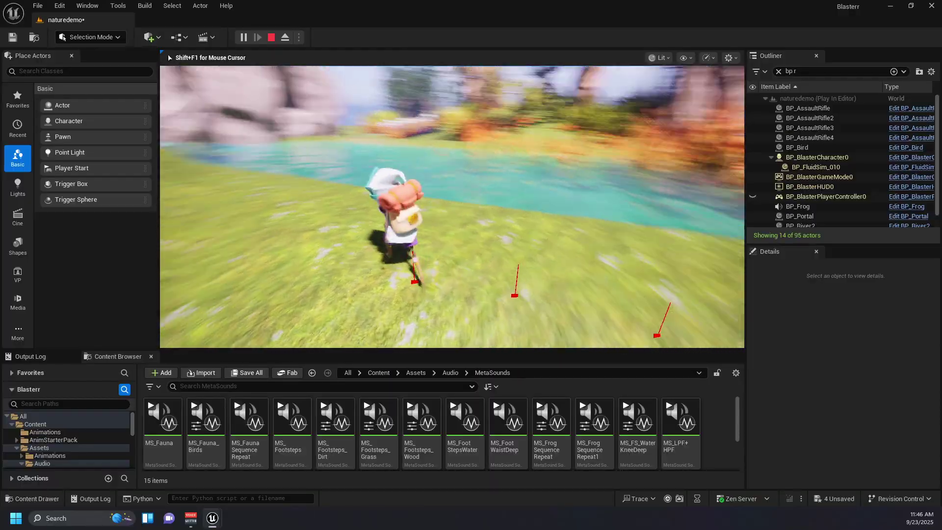
{"action": "key", "text": "w"}
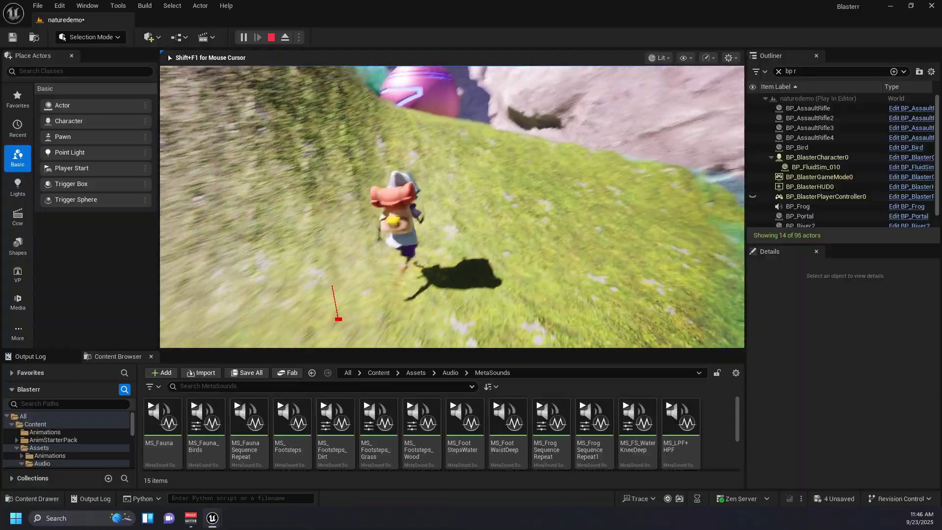
{"action": "key", "text": "w"}
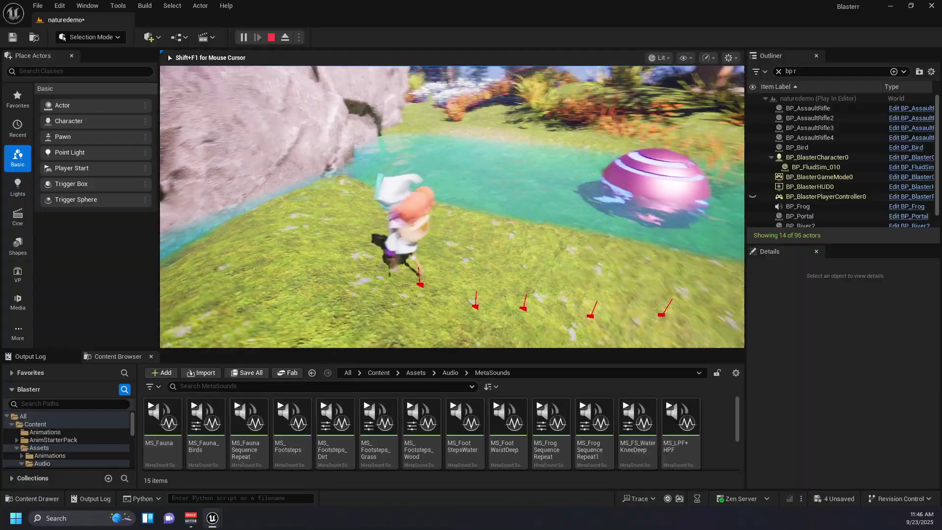
{"action": "key", "text": "w"}
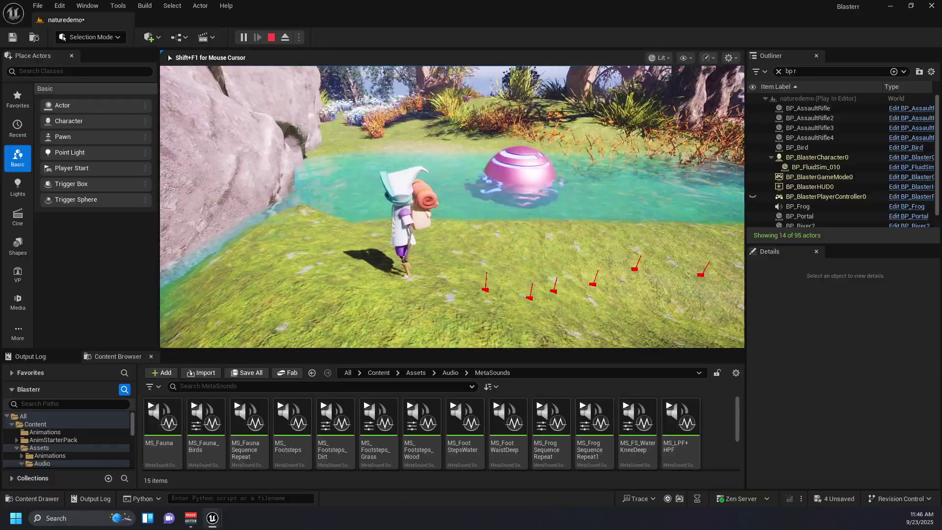
{"action": "key", "text": "w"}
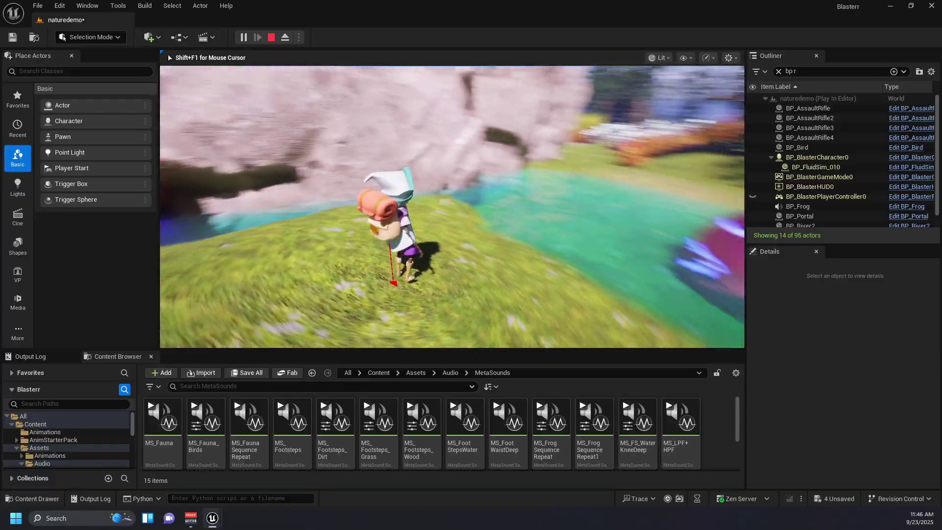
{"action": "key", "text": "w"}
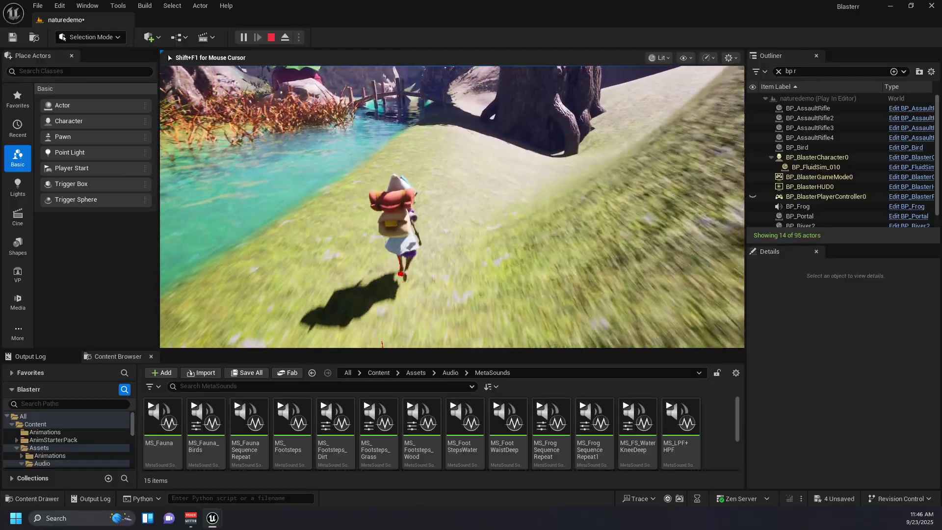
{"action": "key", "text": "shift+F1"}
{"action": "left_click", "coordinate": [272, 38]}
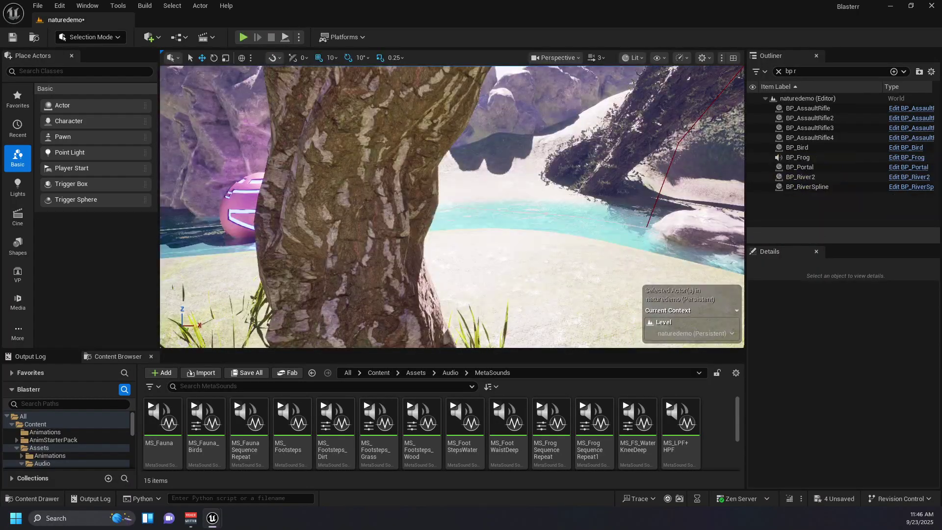
Step: Open the river spline's blueprint editor maximized and audition the MS_River MetaSound around its Crossfade node
{"action": "left_click", "coordinate": [910, 180]}
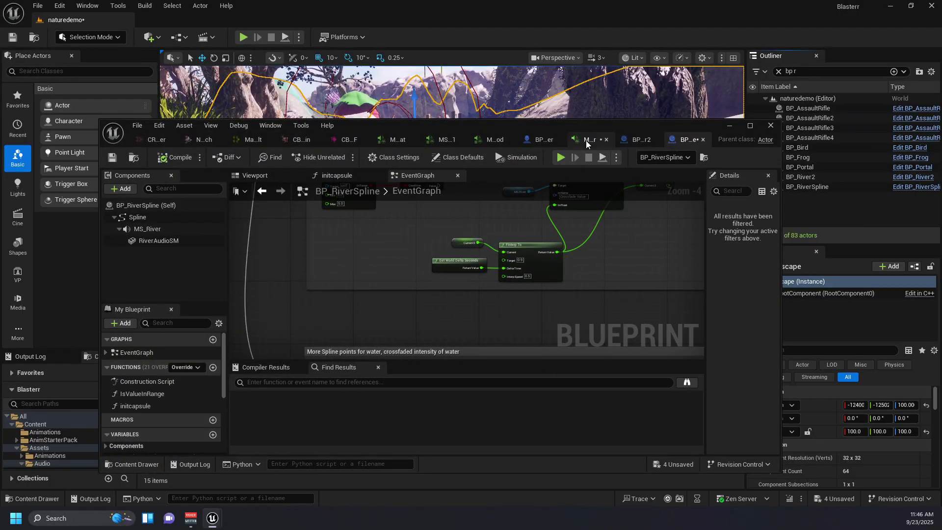
{"action": "left_click", "coordinate": [750, 128]}
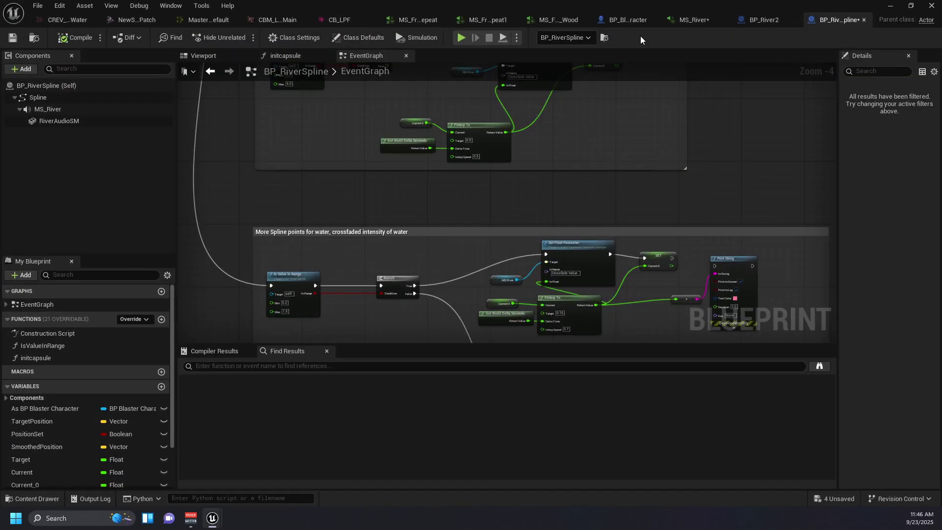
{"action": "left_click", "coordinate": [688, 20]}
{"action": "right_click_drag", "start_coordinate": [407, 111], "coordinate": [431, 162]}
{"action": "scroll", "coordinate": [430, 162], "scroll_direction": "down", "scroll_amount": 3}
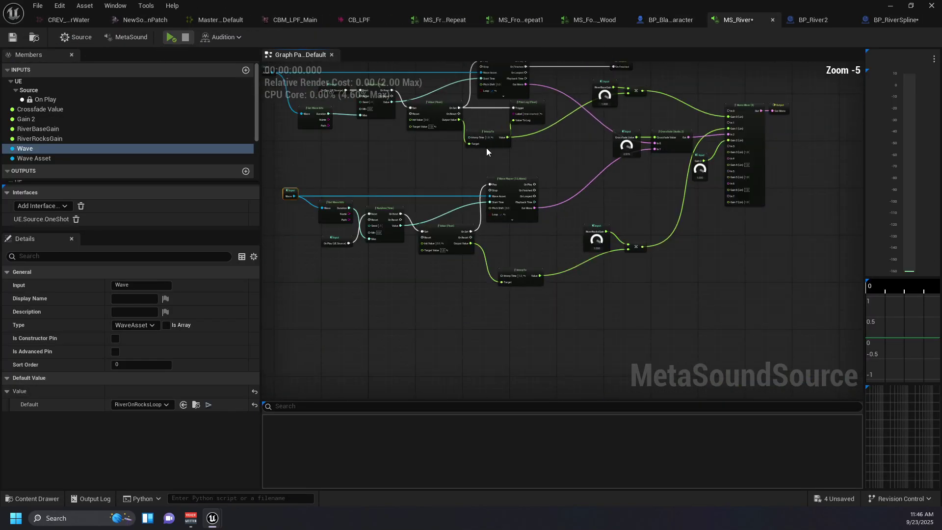
{"action": "left_click", "coordinate": [169, 38]}
{"action": "scroll", "coordinate": [608, 216], "scroll_direction": "up", "scroll_amount": 2}
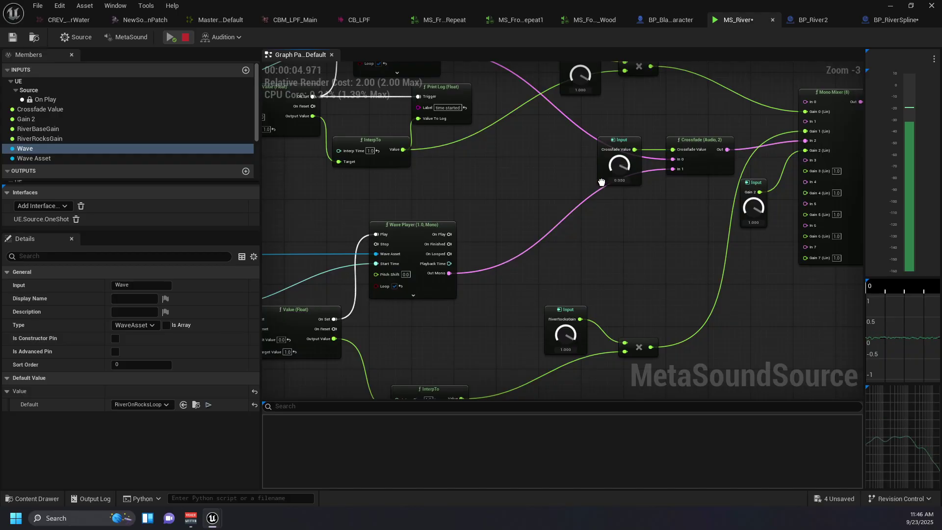
{"action": "left_click", "coordinate": [185, 38]}
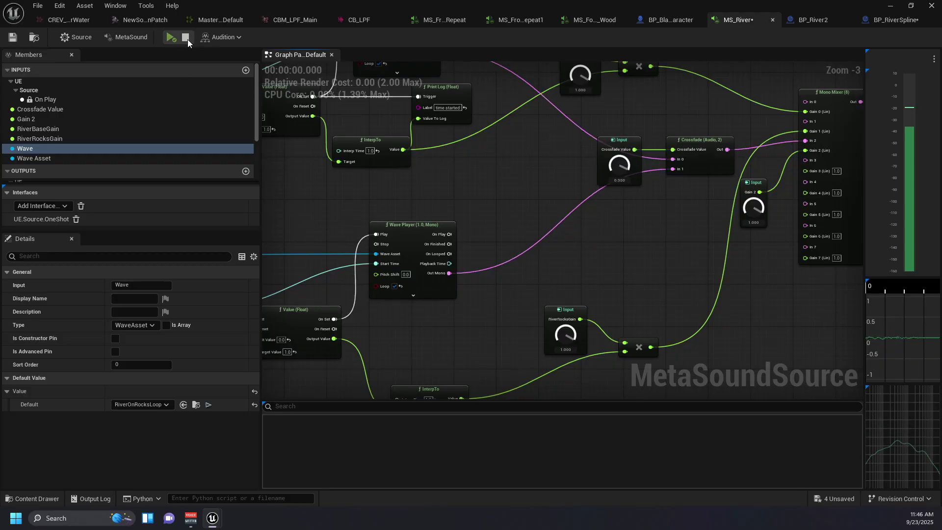
Step: Return to the BP_RiverSpline event graph and examine the Event BeginPlay chain from the character cast to Set Volume Multiplier
{"action": "left_click", "coordinate": [871, 19]}
{"action": "right_click_drag", "start_coordinate": [596, 145], "coordinate": [625, 261]}
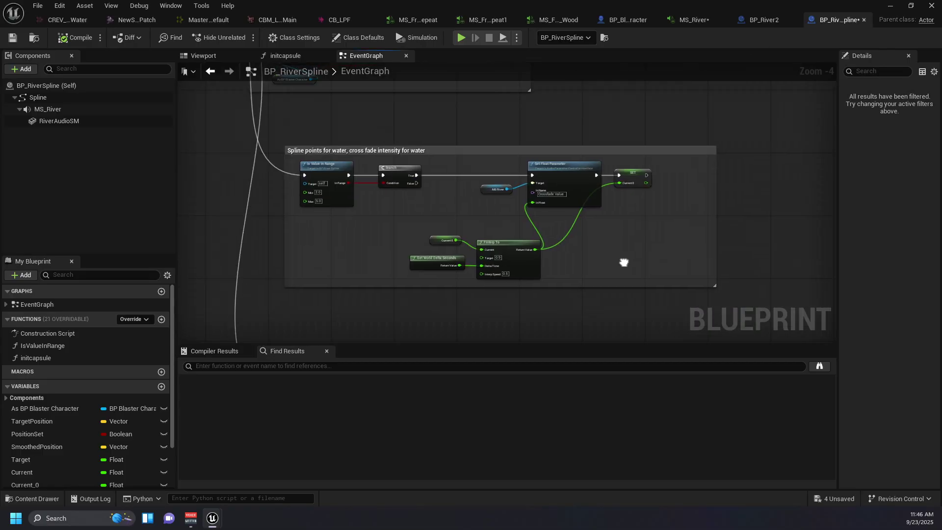
{"action": "right_click_drag", "start_coordinate": [482, 131], "coordinate": [505, 288]}
{"action": "scroll", "coordinate": [535, 300], "scroll_direction": "down", "scroll_amount": 4}
{"action": "scroll", "coordinate": [505, 235], "scroll_direction": "up", "scroll_amount": 2}
{"action": "right_click_drag", "start_coordinate": [573, 153], "coordinate": [486, 238]}
{"action": "scroll", "coordinate": [505, 234], "scroll_direction": "up", "scroll_amount": 4}
{"action": "left_click", "coordinate": [546, 169]}
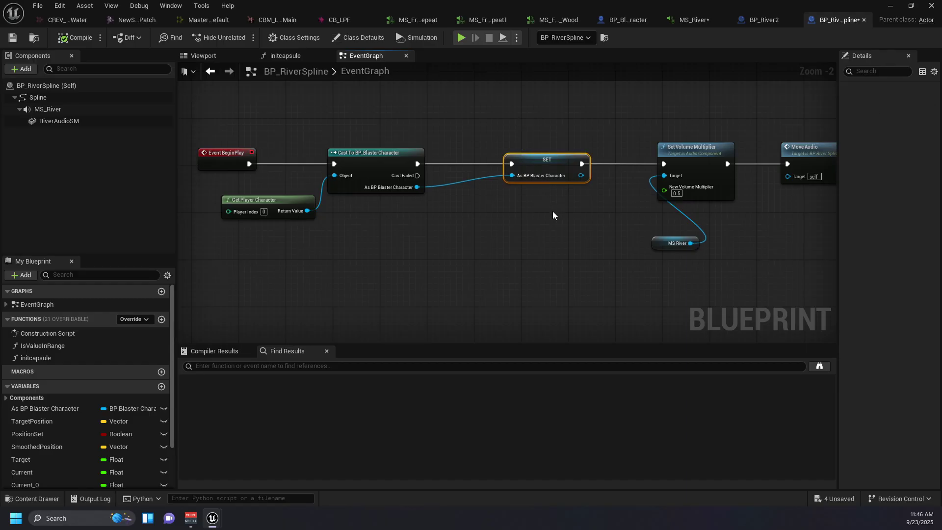
{"action": "right_click_drag", "start_coordinate": [609, 251], "coordinate": [425, 220]}
{"action": "left_click_drag", "start_coordinate": [486, 107], "coordinate": [495, 192]}
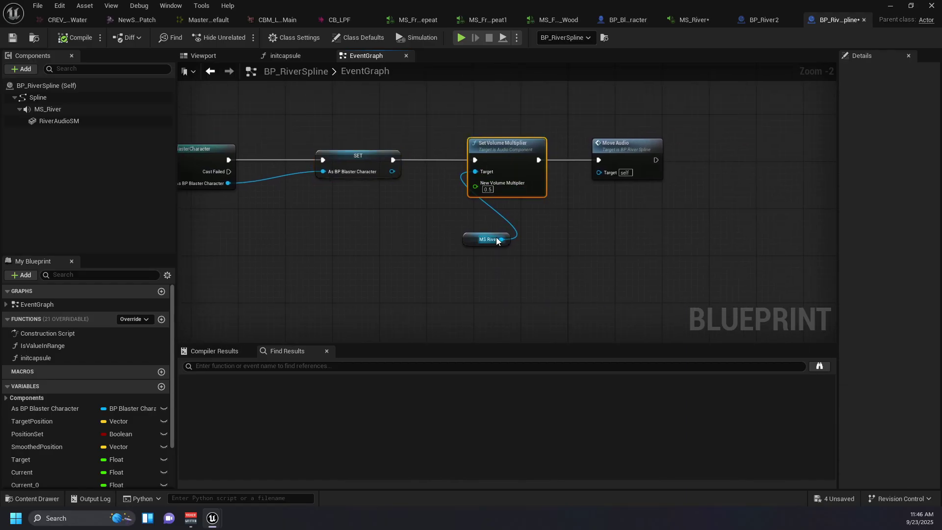
Step: Go to the MoveAudio custom event from its Move Audio call and follow its execution through the Sequence node
{"action": "left_click", "coordinate": [631, 150]}
{"action": "right_click_drag", "start_coordinate": [657, 92], "coordinate": [655, 100]}
{"action": "double_click", "coordinate": [633, 160]}
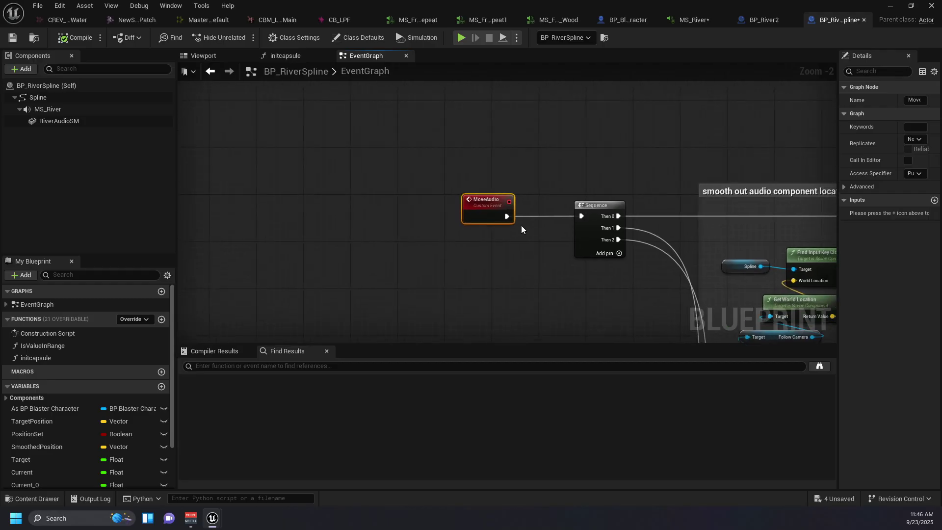
{"action": "scroll", "coordinate": [591, 242], "scroll_direction": "down", "scroll_amount": 1}
{"action": "right_click_drag", "start_coordinate": [590, 242], "coordinate": [324, 160]}
{"action": "scroll", "coordinate": [324, 160], "scroll_direction": "down", "scroll_amount": 2}
{"action": "scroll", "coordinate": [437, 164], "scroll_direction": "up", "scroll_amount": 2}
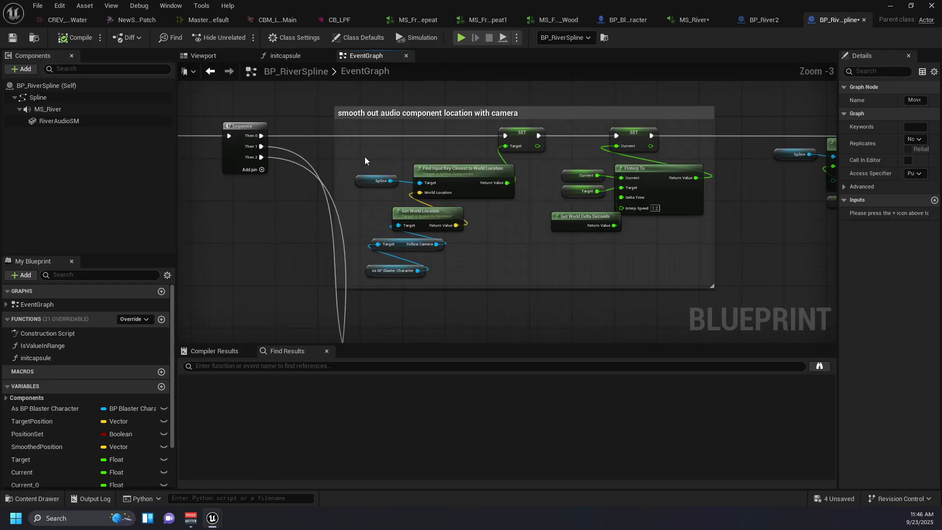
Step: Examine the camera smoothing section, from Find Input Key Closest to World Location through the Target and Current variables to FInterp To
{"action": "left_click", "coordinate": [379, 181]}
{"action": "left_click", "coordinate": [516, 129]}
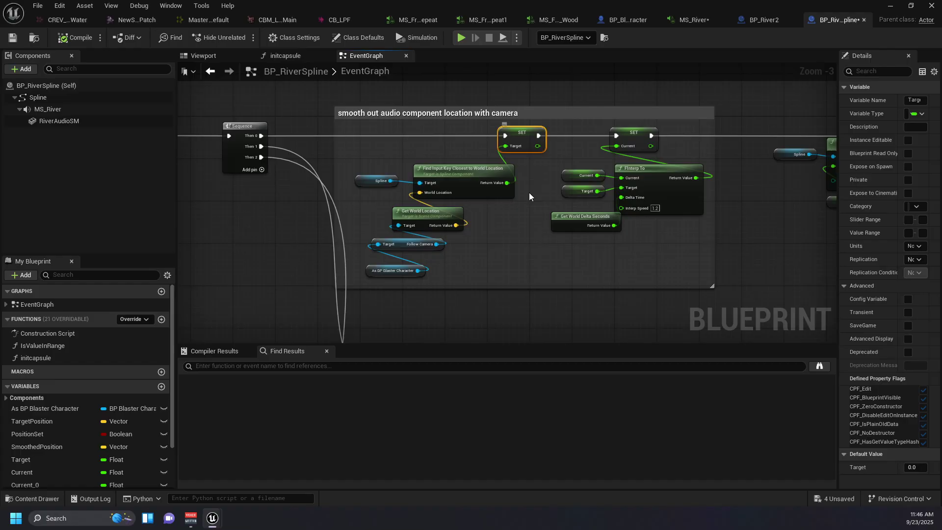
{"action": "right_click_drag", "start_coordinate": [529, 192], "coordinate": [338, 240]}
{"action": "scroll", "coordinate": [422, 237], "scroll_direction": "up", "scroll_amount": 1}
{"action": "left_click", "coordinate": [488, 153]}
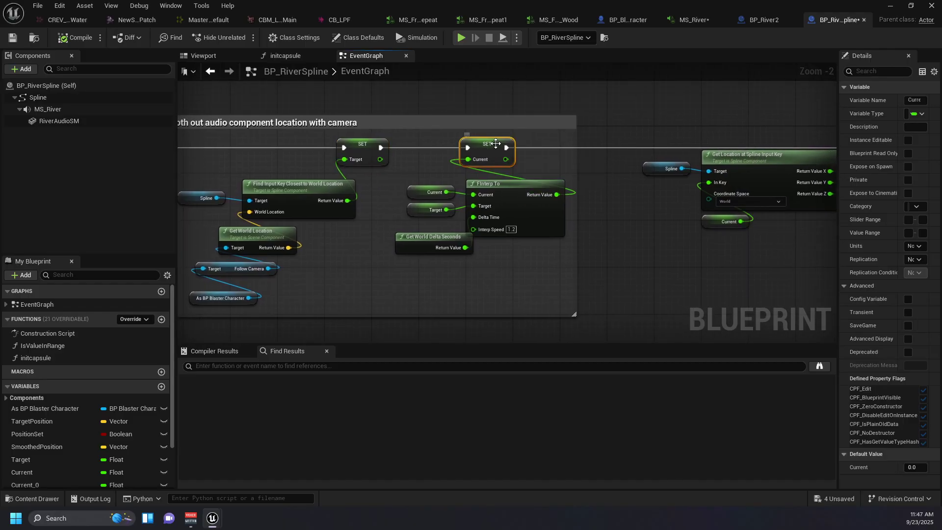
{"action": "left_click", "coordinate": [423, 192]}
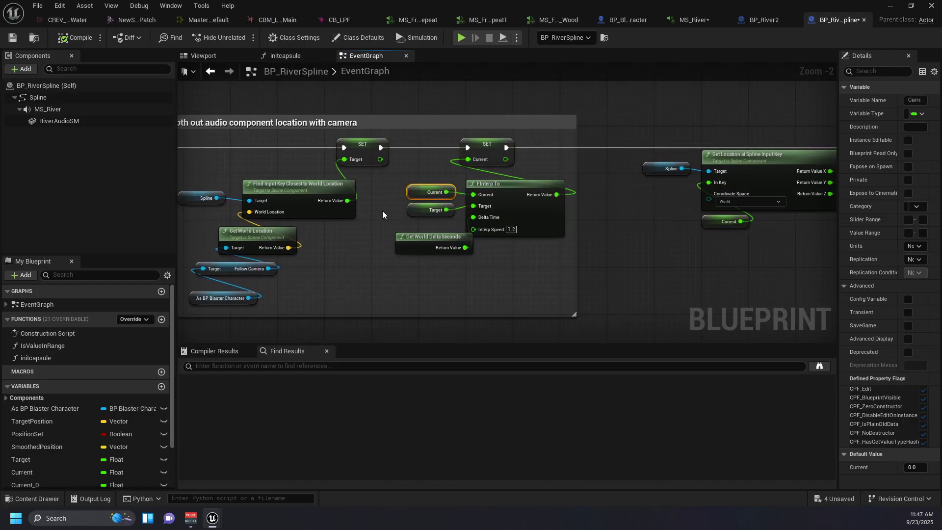
{"action": "left_click", "coordinate": [432, 209]}
Step: Examine how Get Location at Spline Input Key and the Z offset addition feed Set World Location for MS River and River Audio SM
{"action": "right_click_drag", "start_coordinate": [624, 239], "coordinate": [454, 230]}
{"action": "scroll", "coordinate": [558, 246], "scroll_direction": "down", "scroll_amount": 1}
{"action": "right_click_drag", "start_coordinate": [475, 132], "coordinate": [446, 151]}
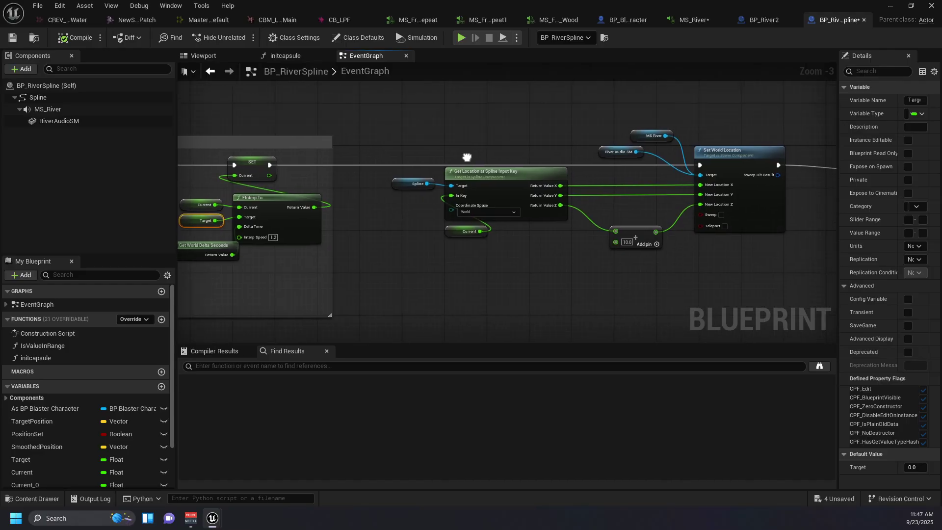
{"action": "right_click_drag", "start_coordinate": [529, 148], "coordinate": [502, 179]}
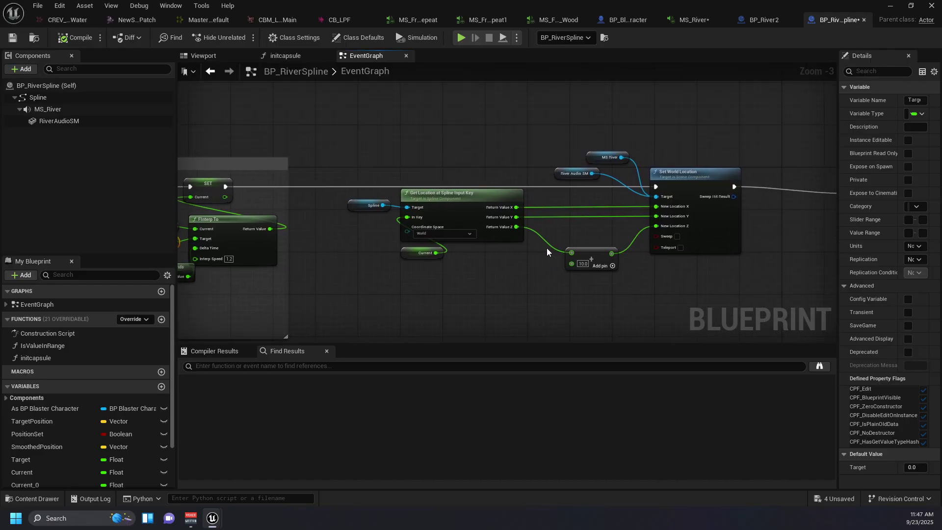
{"action": "right_click_drag", "start_coordinate": [546, 244], "coordinate": [508, 272]}
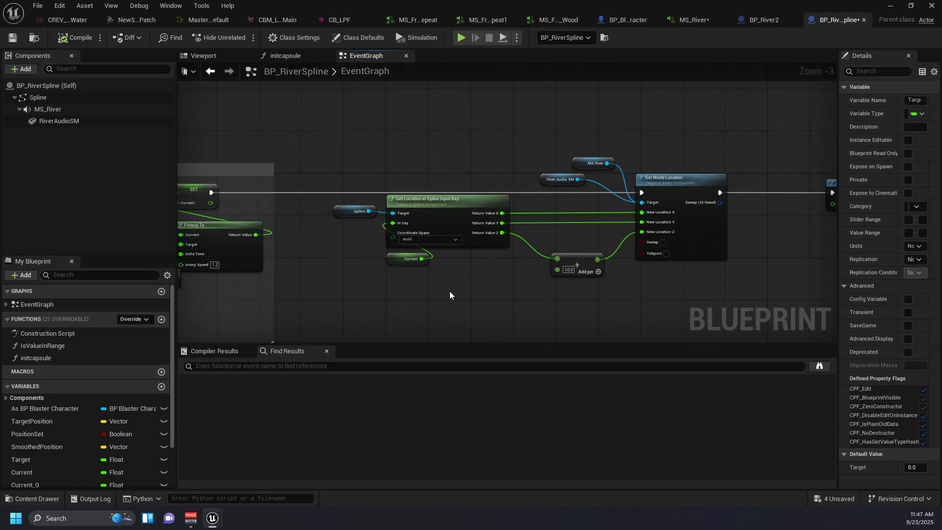
{"action": "left_click_drag", "start_coordinate": [551, 137], "coordinate": [580, 175]}
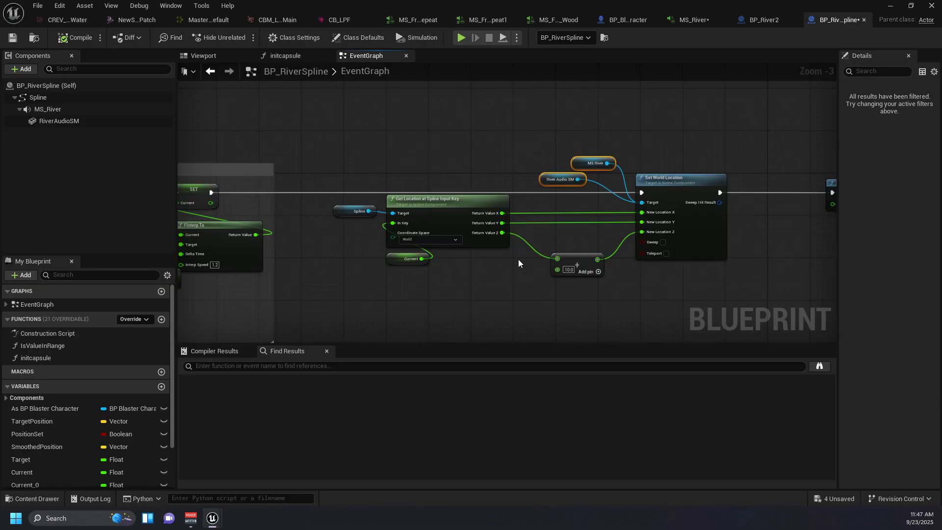
{"action": "left_click", "coordinate": [499, 290]}
{"action": "left_click_drag", "start_coordinate": [567, 238], "coordinate": [565, 270]}
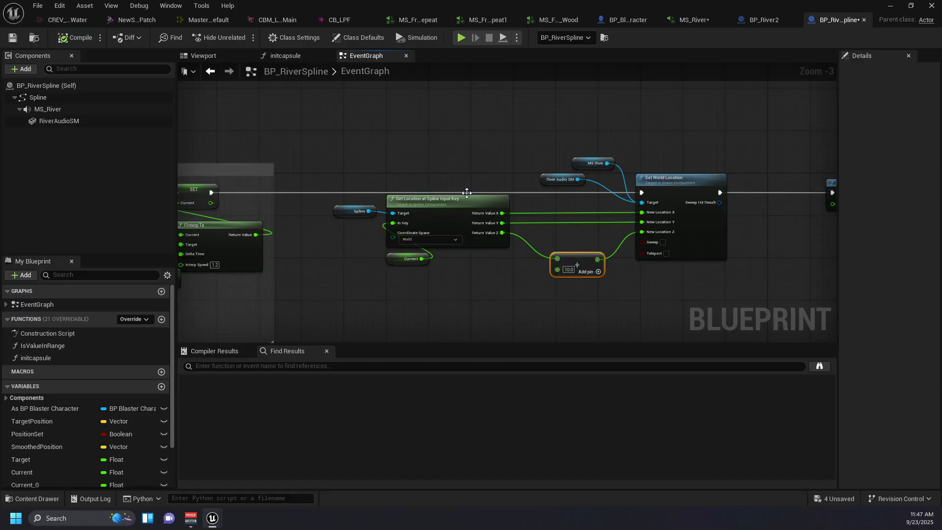
Step: Trace the execution from Set World Location through the Delay node to the repeated Move Audio call
{"action": "right_click_drag", "start_coordinate": [467, 193], "coordinate": [446, 180]}
{"action": "right_click_drag", "start_coordinate": [551, 170], "coordinate": [506, 163]}
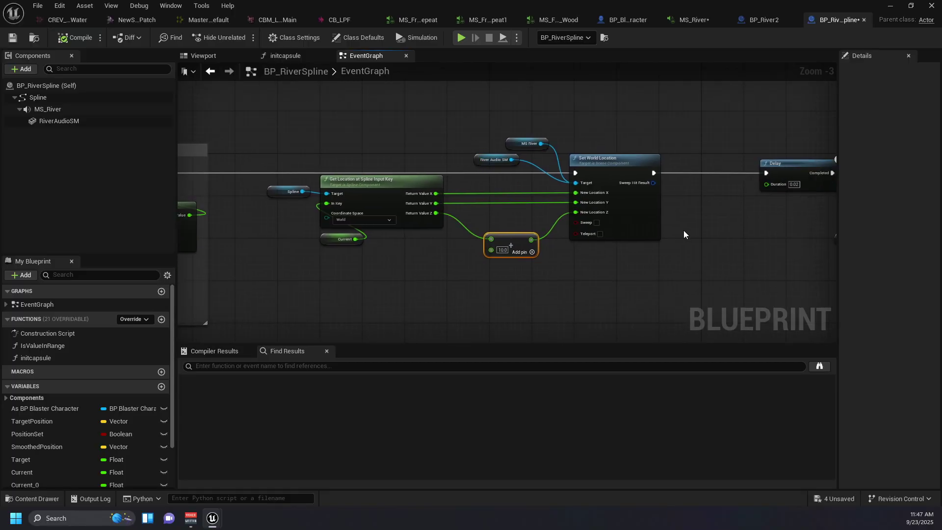
{"action": "right_click_drag", "start_coordinate": [684, 230], "coordinate": [525, 231]}
{"action": "right_click_drag", "start_coordinate": [673, 216], "coordinate": [579, 216]}
{"action": "right_click_drag", "start_coordinate": [530, 165], "coordinate": [454, 182]}
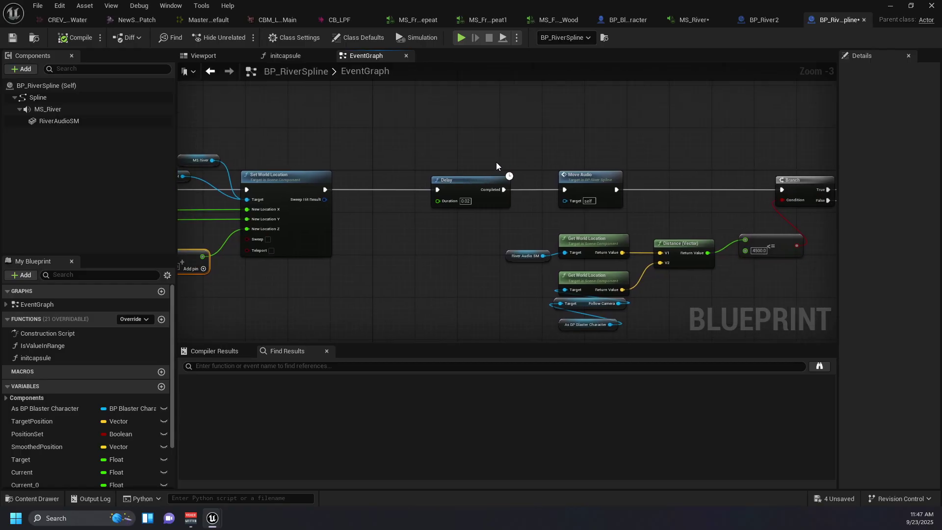
{"action": "right_click_drag", "start_coordinate": [569, 164], "coordinate": [479, 166]}
{"action": "left_click", "coordinate": [485, 176]}
{"action": "right_click_drag", "start_coordinate": [576, 203], "coordinate": [423, 193]}
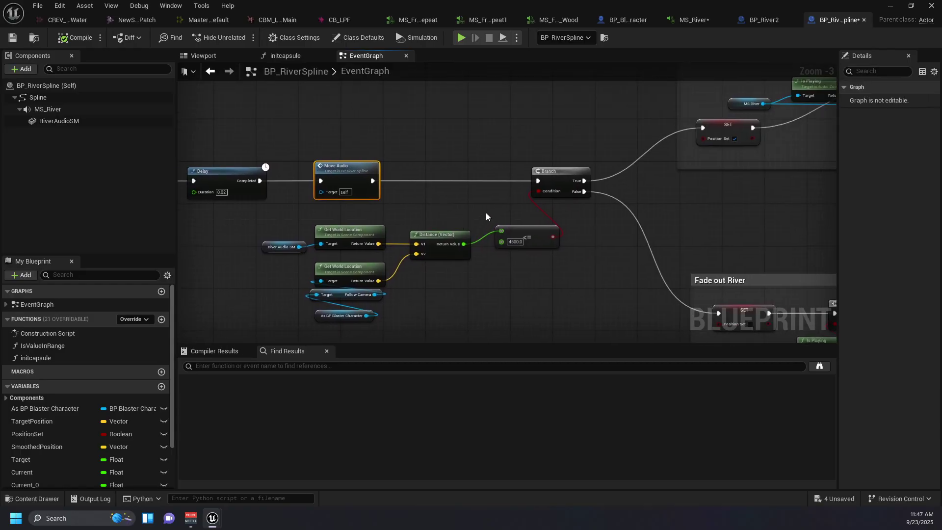
Step: Select the nodes comparing the distance between River Audio SM and the follow camera, and examine the Branch they drive
{"action": "scroll", "coordinate": [486, 213], "scroll_direction": "down", "scroll_amount": 1}
{"action": "right_click_drag", "start_coordinate": [487, 193], "coordinate": [487, 225]}
{"action": "left_click_drag", "start_coordinate": [337, 214], "coordinate": [567, 305]}
{"action": "mouse_move", "coordinate": [580, 278]}
{"action": "right_mouse_down"}
{"action": "mouse_move", "coordinate": [534, 277]}
{"action": "mouse_move", "coordinate": [539, 261]}
{"action": "right_mouse_up"}
{"action": "scroll", "coordinate": [535, 277], "scroll_direction": "up", "scroll_amount": 1}
{"action": "right_click_drag", "start_coordinate": [588, 240], "coordinate": [541, 249]}
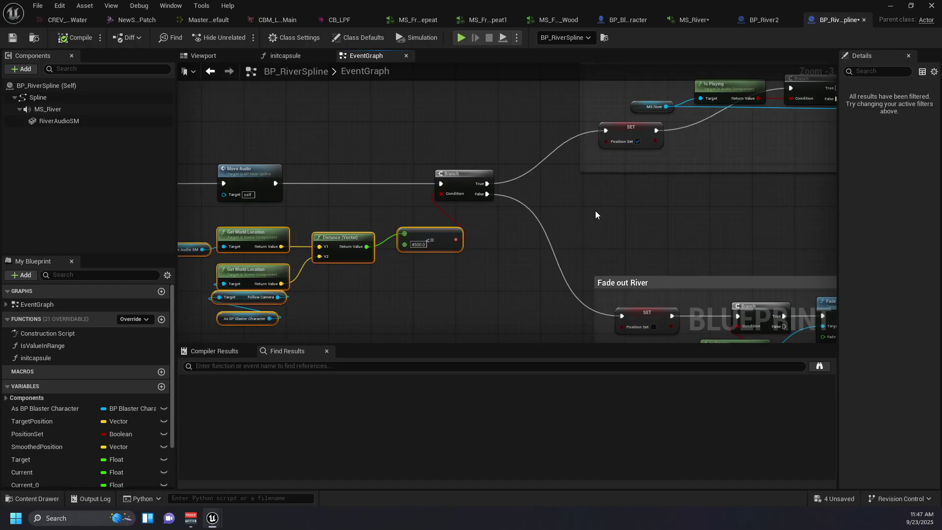
Step: Examine both paths of the distance Branch by selecting the audio start group and the Fade out River group
{"action": "mouse_move", "coordinate": [595, 211]}
{"action": "right_mouse_down"}
{"action": "mouse_move", "coordinate": [519, 257]}
{"action": "mouse_move", "coordinate": [444, 272]}
{"action": "right_mouse_up"}
{"action": "scroll", "coordinate": [565, 222], "scroll_direction": "down", "scroll_amount": 2}
{"action": "right_click_drag", "start_coordinate": [632, 233], "coordinate": [554, 233]}
{"action": "left_click_drag", "start_coordinate": [371, 129], "coordinate": [640, 220]}
{"action": "right_click_drag", "start_coordinate": [565, 304], "coordinate": [553, 221]}
{"action": "scroll", "coordinate": [553, 221], "scroll_direction": "up", "scroll_amount": 2}
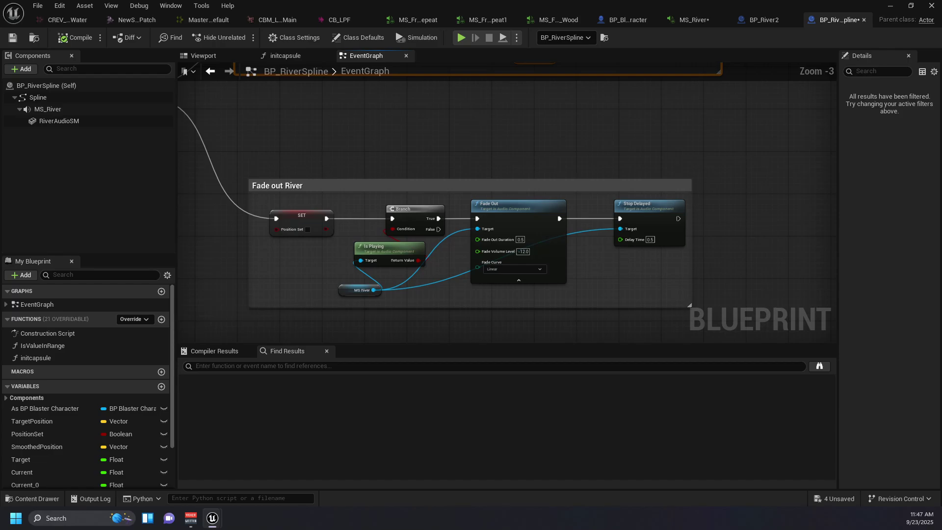
{"action": "right_click_drag", "start_coordinate": [250, 176], "coordinate": [415, 136]}
{"action": "left_click_drag", "start_coordinate": [415, 137], "coordinate": [690, 238]}
{"action": "right_click_drag", "start_coordinate": [710, 278], "coordinate": [717, 269]}
Step: Examine the two spline point sections that set the Crossfade Value parameter on MS River from Is Value in Range checks
{"action": "scroll", "coordinate": [716, 271], "scroll_direction": "down", "scroll_amount": 4}
{"action": "right_click_drag", "start_coordinate": [372, 289], "coordinate": [549, 235]}
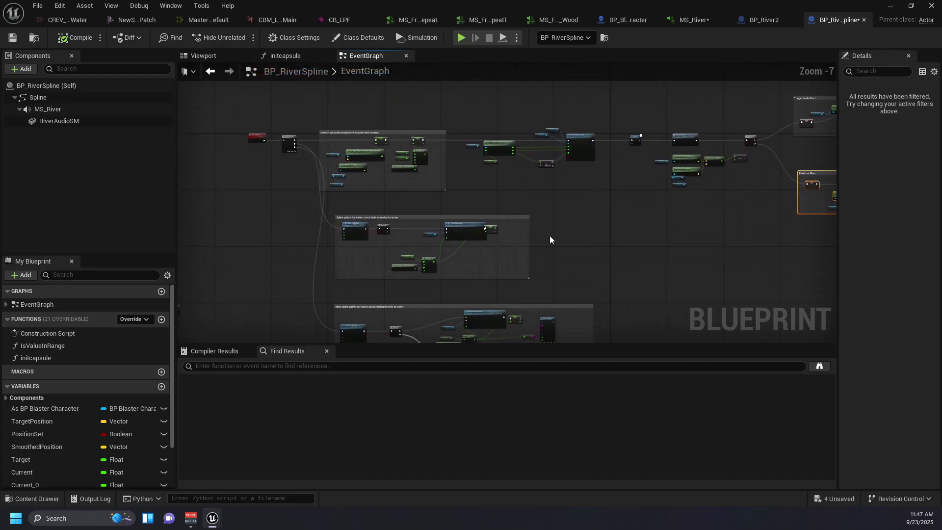
{"action": "scroll", "coordinate": [492, 244], "scroll_direction": "up", "scroll_amount": 2}
{"action": "right_click_drag", "start_coordinate": [486, 260], "coordinate": [601, 202]}
{"action": "right_click_drag", "start_coordinate": [546, 244], "coordinate": [540, 231]}
{"action": "right_click_drag", "start_coordinate": [386, 176], "coordinate": [430, 196]}
{"action": "scroll", "coordinate": [436, 236], "scroll_direction": "up", "scroll_amount": 2}
{"action": "scroll", "coordinate": [424, 198], "scroll_direction": "down", "scroll_amount": 2}
{"action": "right_click_drag", "start_coordinate": [352, 167], "coordinate": [388, 178]}
{"action": "scroll", "coordinate": [458, 192], "scroll_direction": "up", "scroll_amount": 1}
{"action": "right_click_drag", "start_coordinate": [532, 239], "coordinate": [492, 211]}
{"action": "right_click_drag", "start_coordinate": [365, 159], "coordinate": [367, 196]}
{"action": "scroll", "coordinate": [367, 196], "scroll_direction": "up", "scroll_amount": 2}
{"action": "right_click_drag", "start_coordinate": [513, 233], "coordinate": [423, 204]}
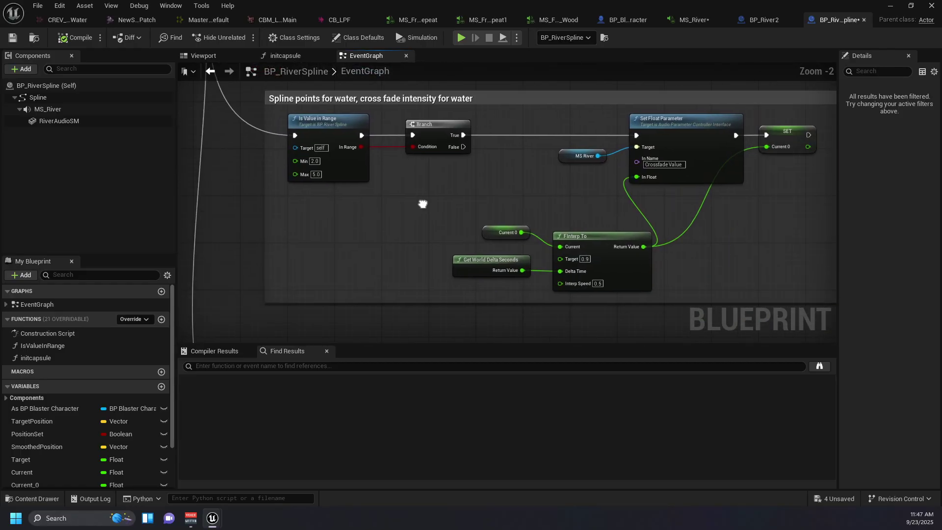
{"action": "right_click_drag", "start_coordinate": [565, 207], "coordinate": [525, 208]}
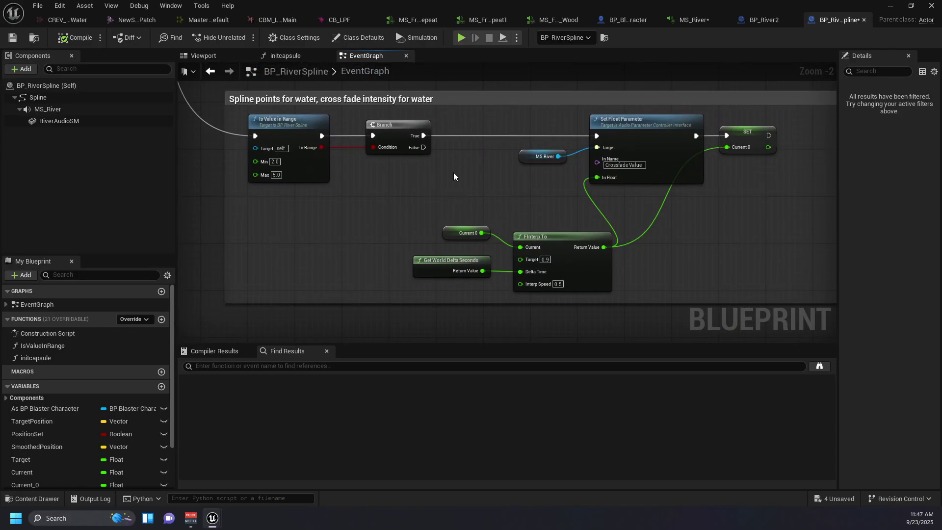
{"action": "scroll", "coordinate": [432, 222], "scroll_direction": "down", "scroll_amount": 2}
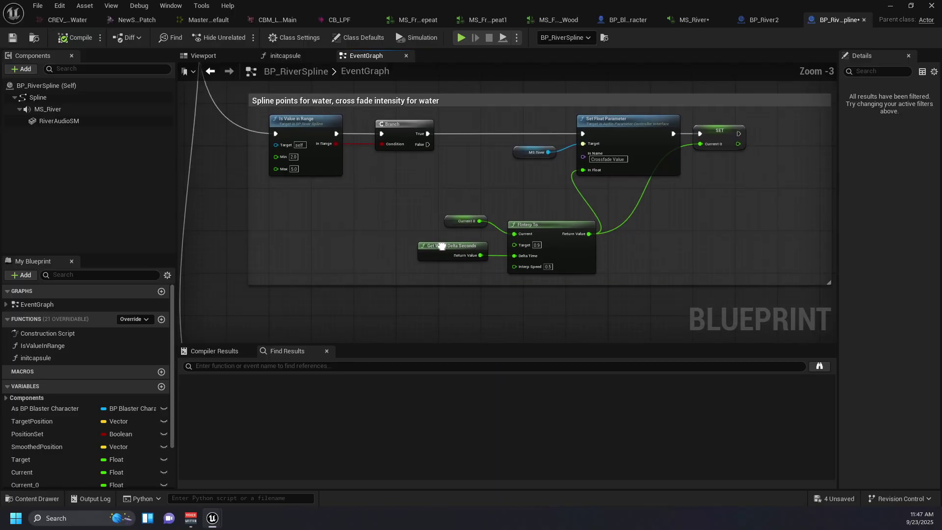
{"action": "right_click_drag", "start_coordinate": [452, 237], "coordinate": [449, 172]}
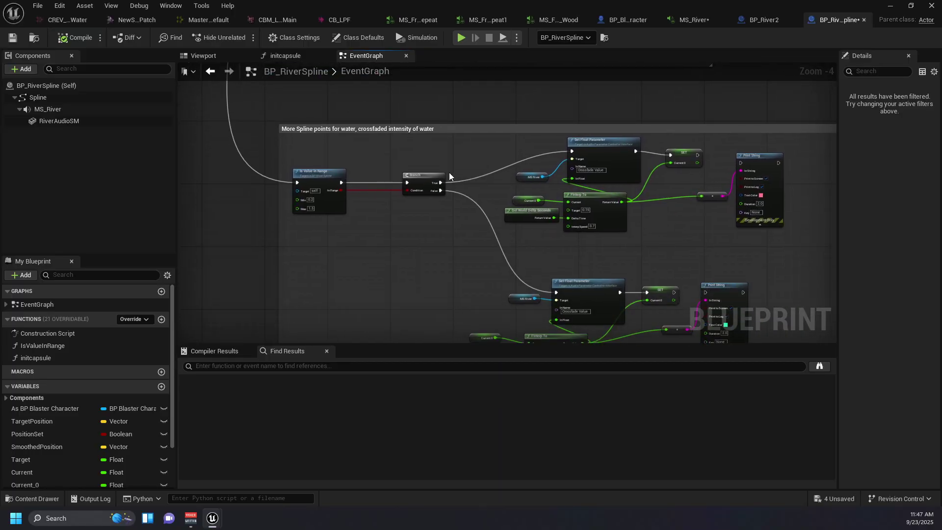
{"action": "right_click_drag", "start_coordinate": [461, 236], "coordinate": [526, 104]}
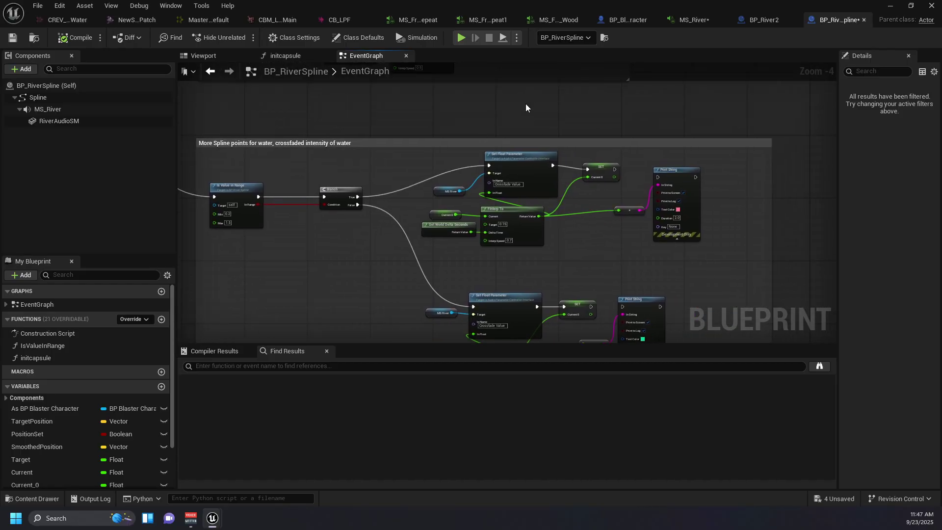
Step: Look at the BP_River2 child blueprint's event graph and return to the BP_RiverSpline event graph
{"action": "left_click", "coordinate": [764, 20]}
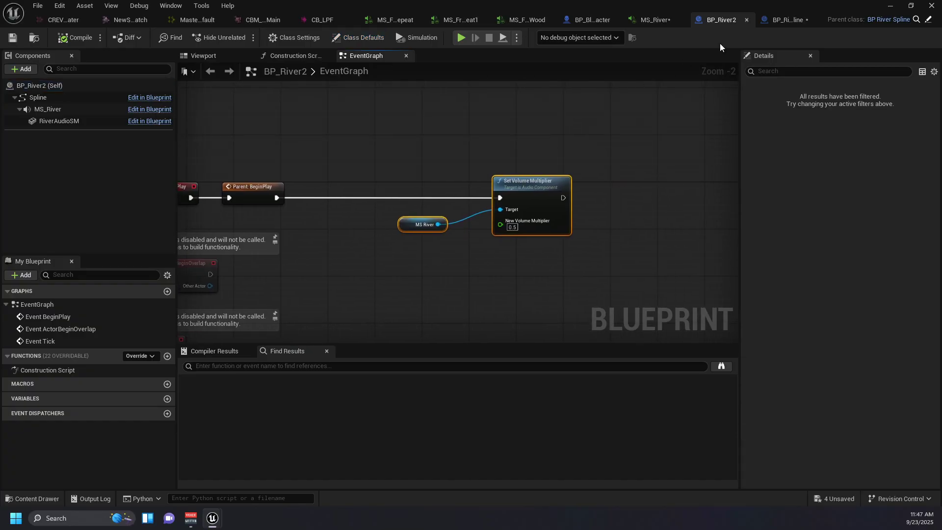
{"action": "left_click", "coordinate": [786, 20]}
{"action": "left_click", "coordinate": [746, 21]}
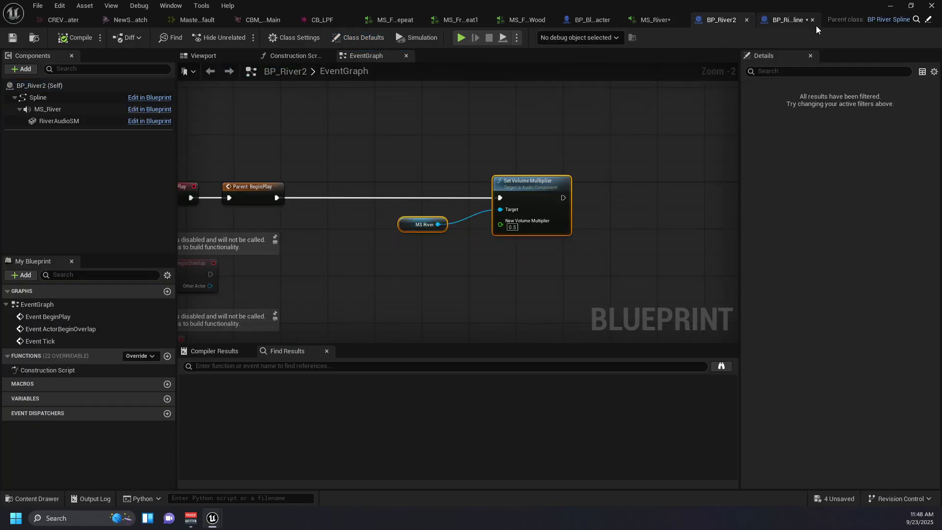
{"action": "left_click", "coordinate": [789, 20]}
{"action": "right_click_drag", "start_coordinate": [598, 123], "coordinate": [647, 112]}
{"action": "right_click_drag", "start_coordinate": [607, 122], "coordinate": [630, 82]}
Step: Open the MS_River MetaSound and examine its two wave player chains with their random start times and InterpTo fades
{"action": "left_click", "coordinate": [688, 23]}
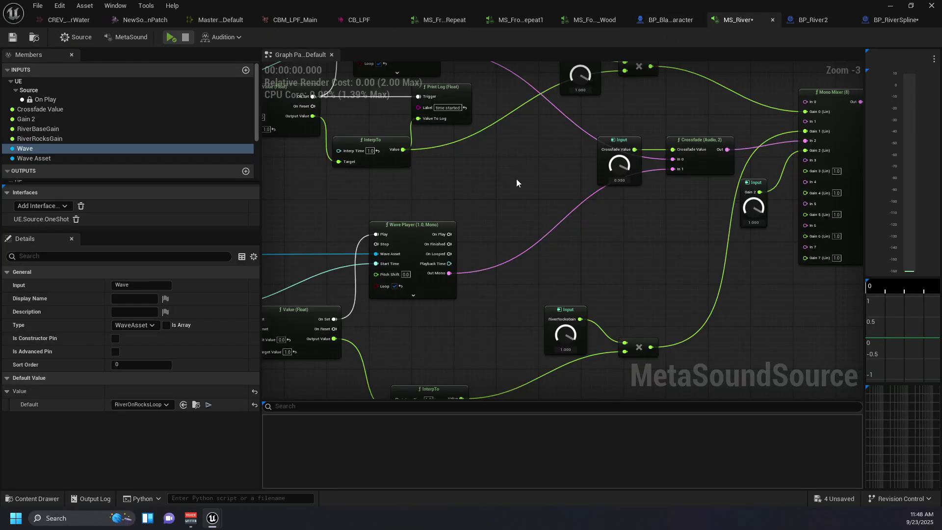
{"action": "right_click_drag", "start_coordinate": [492, 144], "coordinate": [833, 268]}
{"action": "scroll", "coordinate": [546, 281], "scroll_direction": "up", "scroll_amount": 1}
{"action": "right_click_drag", "start_coordinate": [546, 284], "coordinate": [517, 287]}
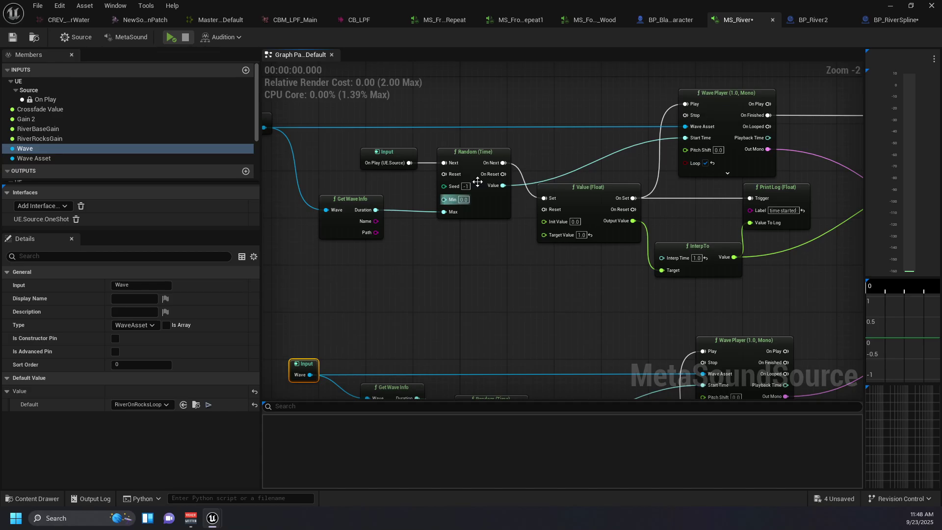
{"action": "right_click_drag", "start_coordinate": [612, 246], "coordinate": [561, 213]}
{"action": "scroll", "coordinate": [562, 213], "scroll_direction": "down", "scroll_amount": 1}
{"action": "right_click_drag", "start_coordinate": [532, 252], "coordinate": [587, 160]}
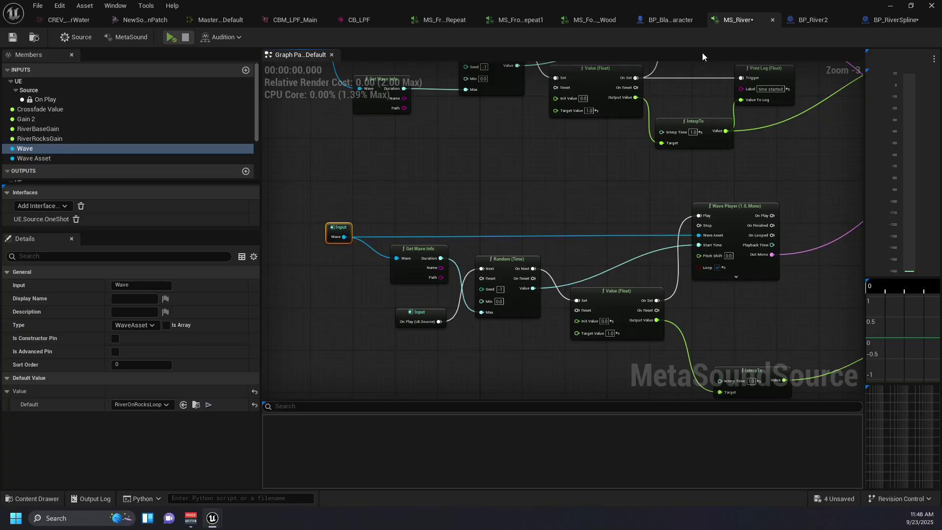
Step: Inspect the details of the MS_River component in BP_River2, and return to the BP_RiverSpline event graph
{"action": "left_click", "coordinate": [809, 19]}
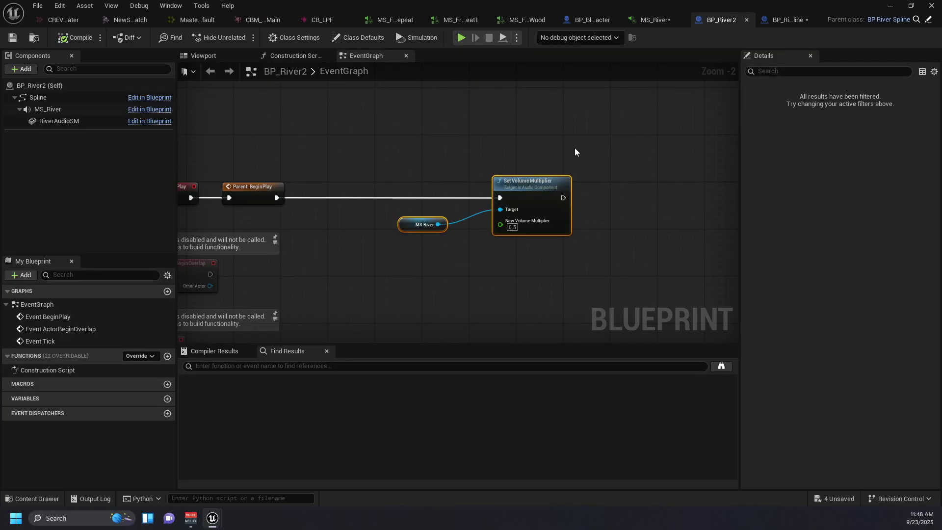
{"action": "left_click", "coordinate": [76, 112]}
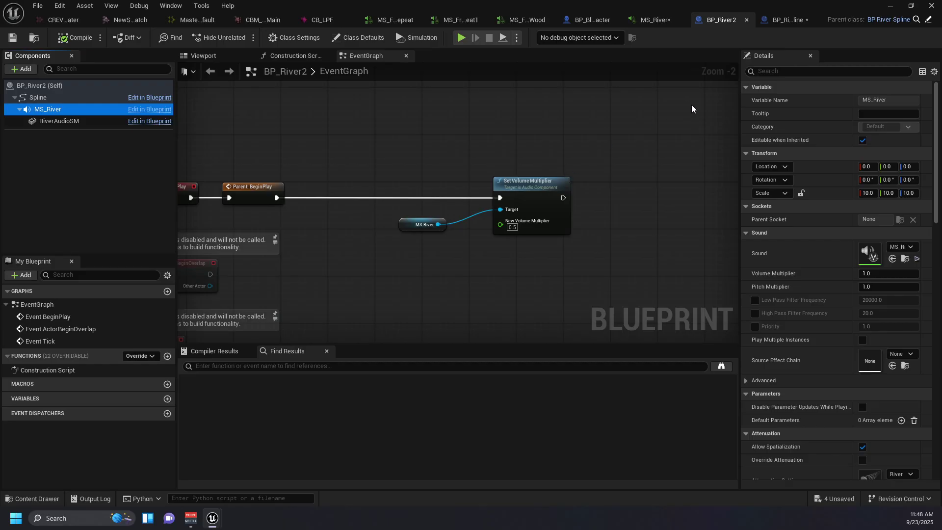
{"action": "left_click", "coordinate": [785, 18]}
{"action": "right_click_drag", "start_coordinate": [694, 102], "coordinate": [658, 99]}
{"action": "right_click_drag", "start_coordinate": [625, 139], "coordinate": [648, 140]}
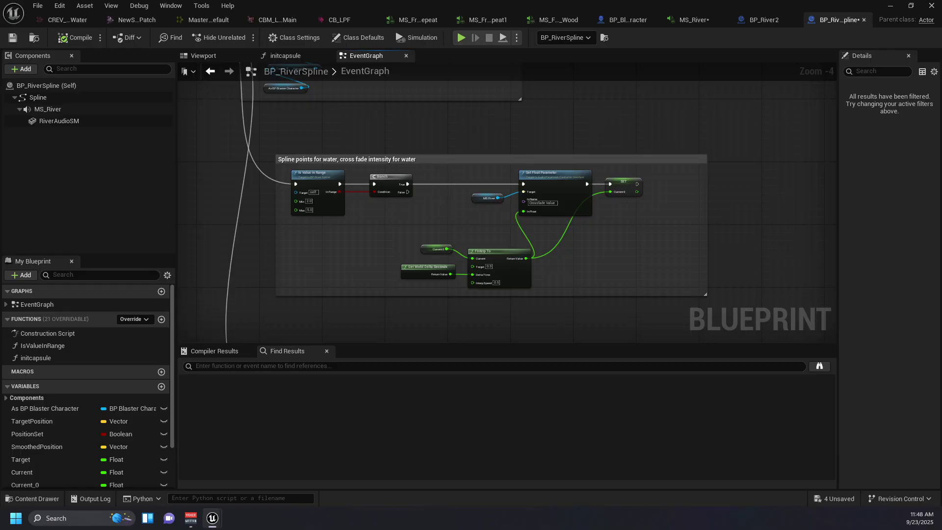
Step: Widen the graph area and examine the BP_RiverSpline event graph in overview, from MoveAudio to the audio start and fade out groups
{"action": "right_click_drag", "start_coordinate": [606, 113], "coordinate": [630, 230]}
{"action": "scroll", "coordinate": [630, 230], "scroll_direction": "down", "scroll_amount": 3}
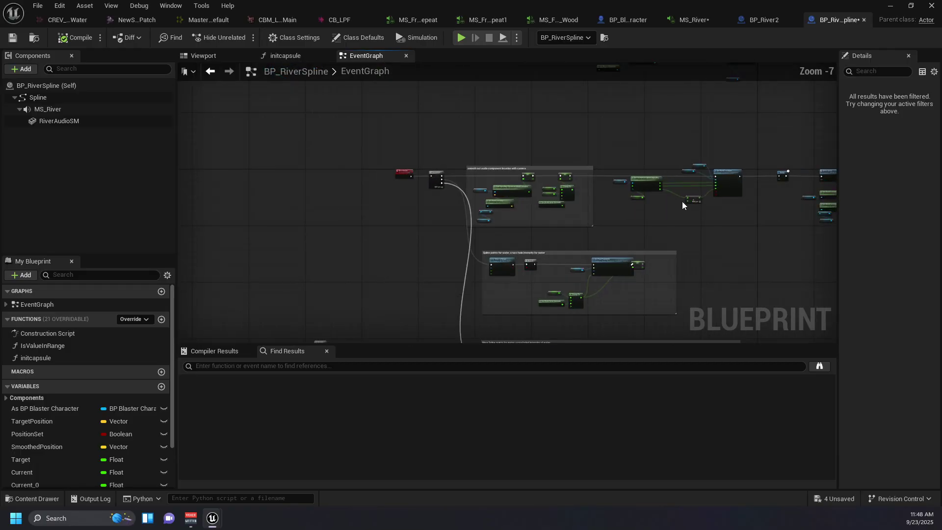
{"action": "right_click_drag", "start_coordinate": [698, 208], "coordinate": [511, 231]}
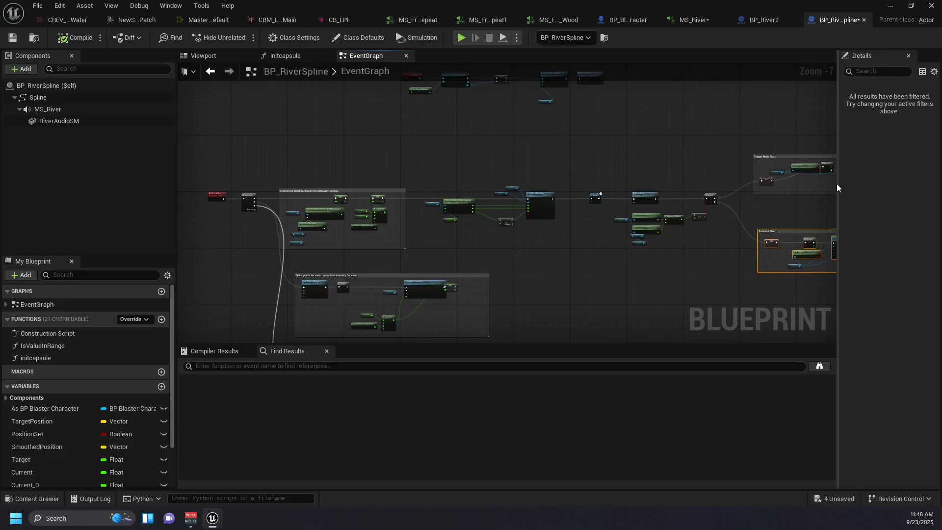
{"action": "left_click_drag", "start_coordinate": [839, 189], "coordinate": [869, 200]}
{"action": "right_click_drag", "start_coordinate": [595, 143], "coordinate": [635, 131]}
{"action": "right_click_drag", "start_coordinate": [605, 255], "coordinate": [594, 226]}
{"action": "scroll", "coordinate": [624, 205], "scroll_direction": "down", "scroll_amount": 1}
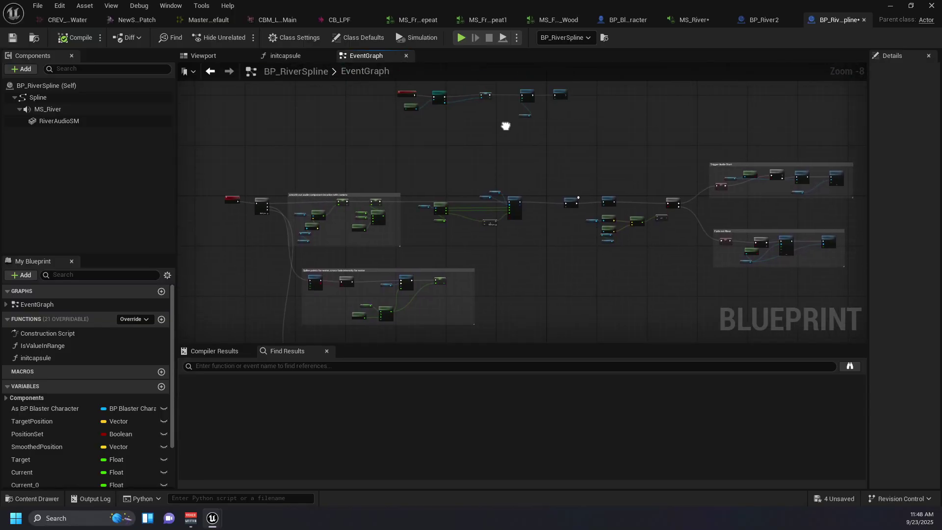